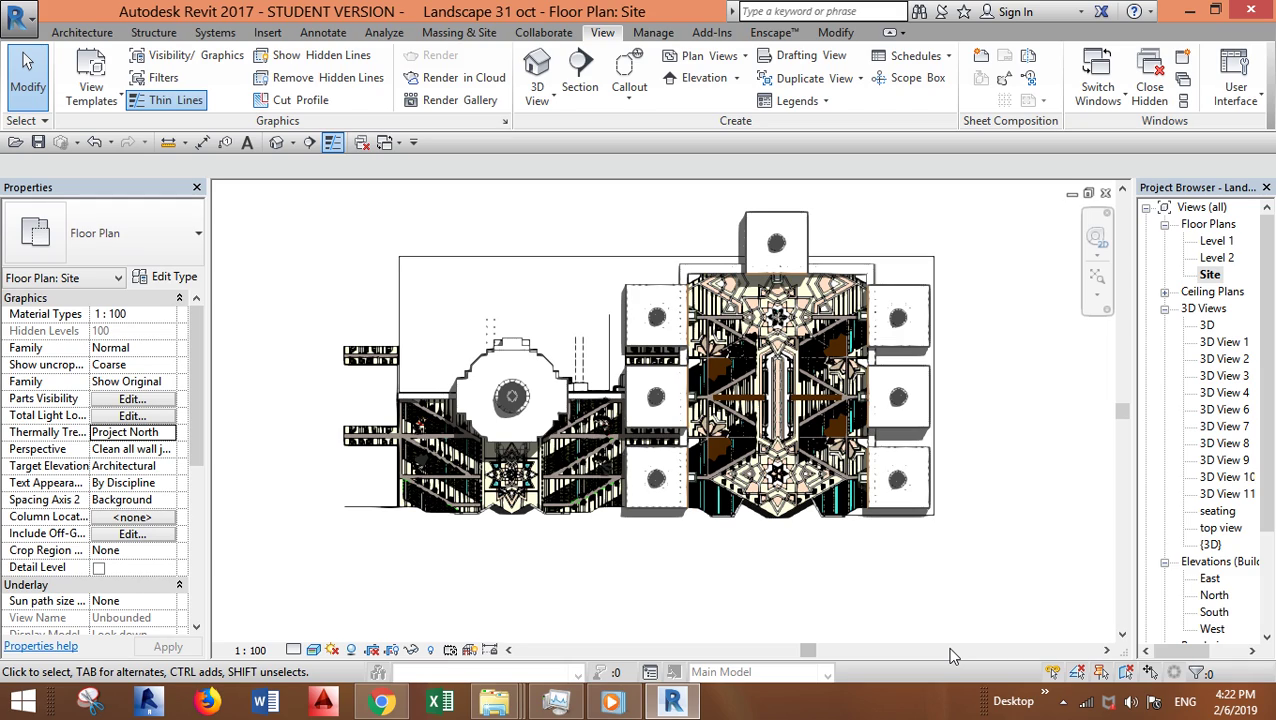
- Turn shadows off in the Site floor plan
{"action": "left_click", "coordinate": [352, 650]}
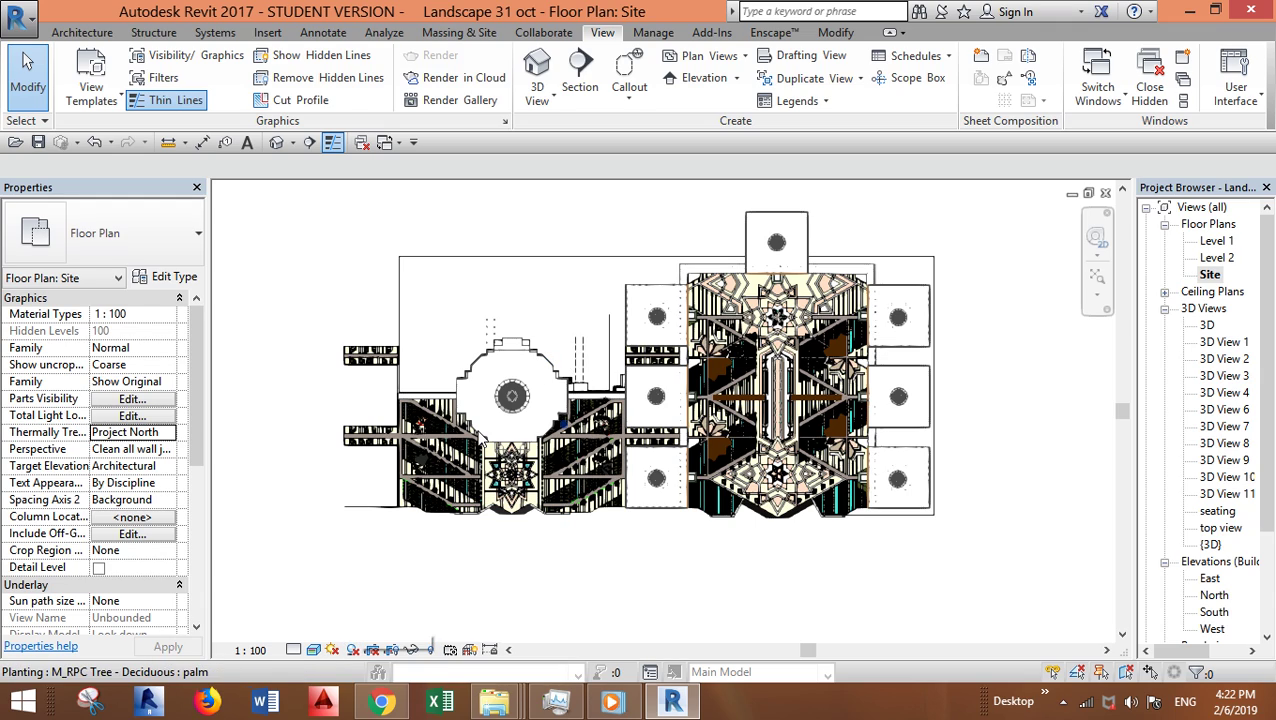
- Switch the Site plan's visual style to Hidden Line
{"action": "left_click", "coordinate": [316, 650]}
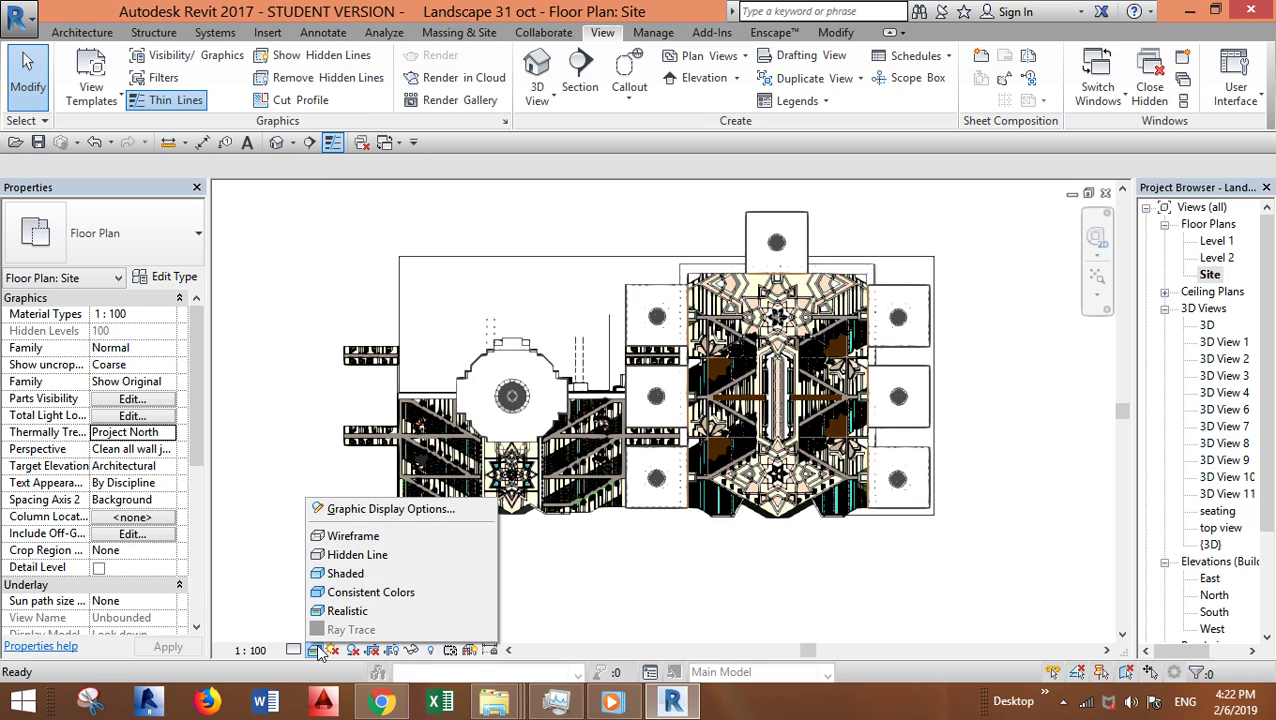
{"action": "left_click", "coordinate": [355, 557]}
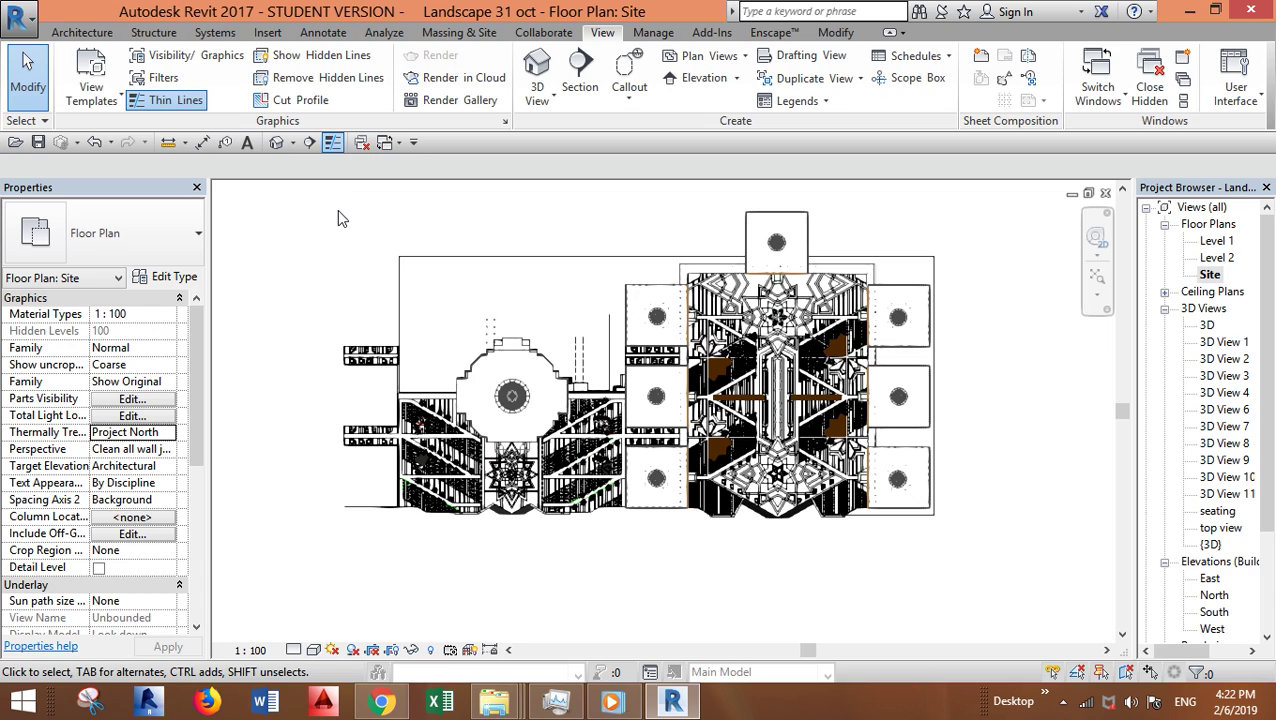
{"action": "left_click_drag", "start_coordinate": [337, 218], "coordinate": [1020, 627]}
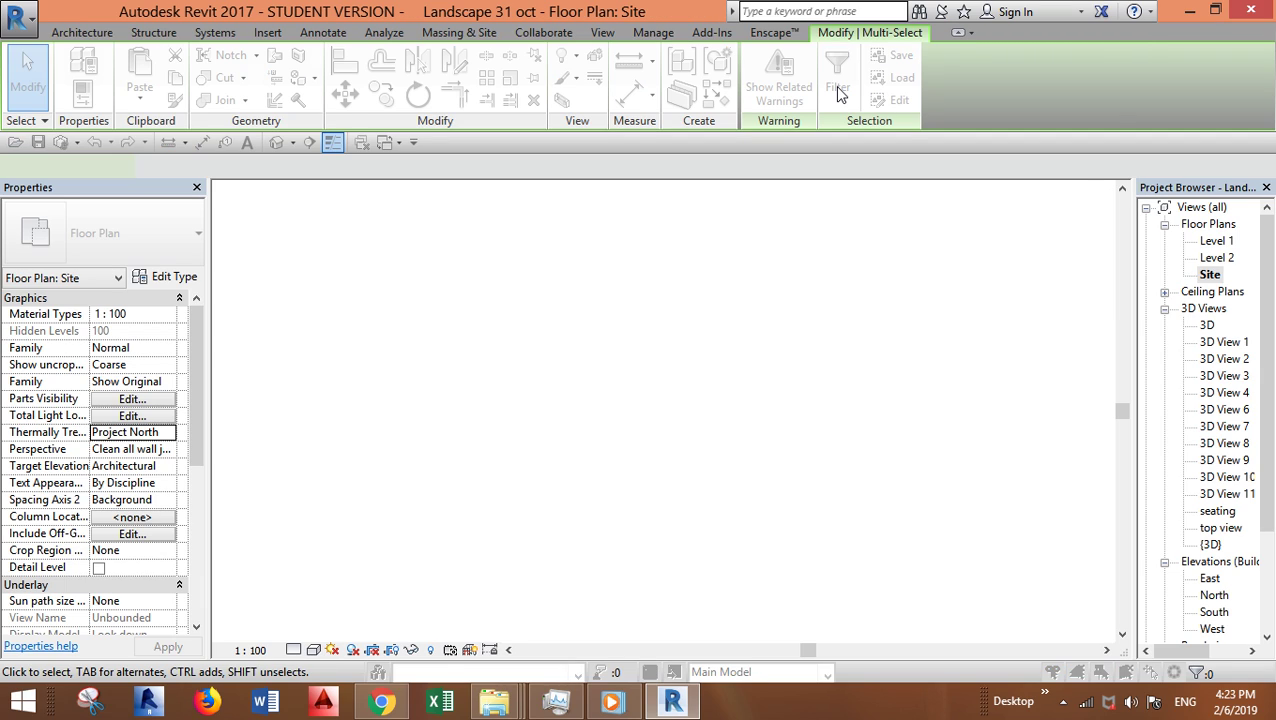
{"action": "left_click", "coordinate": [701, 335]}
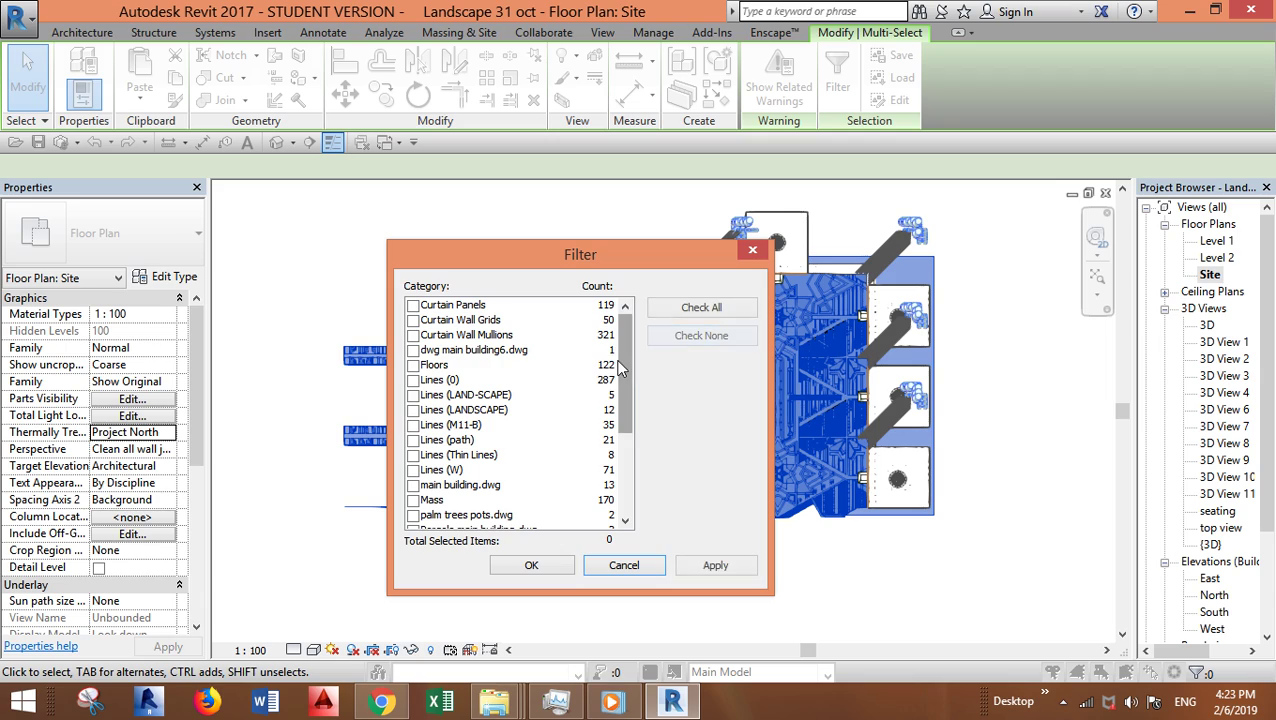
{"action": "scroll", "coordinate": [620, 368], "scroll_direction": "down", "scroll_amount": 4}
{"action": "left_click", "coordinate": [413, 514]}
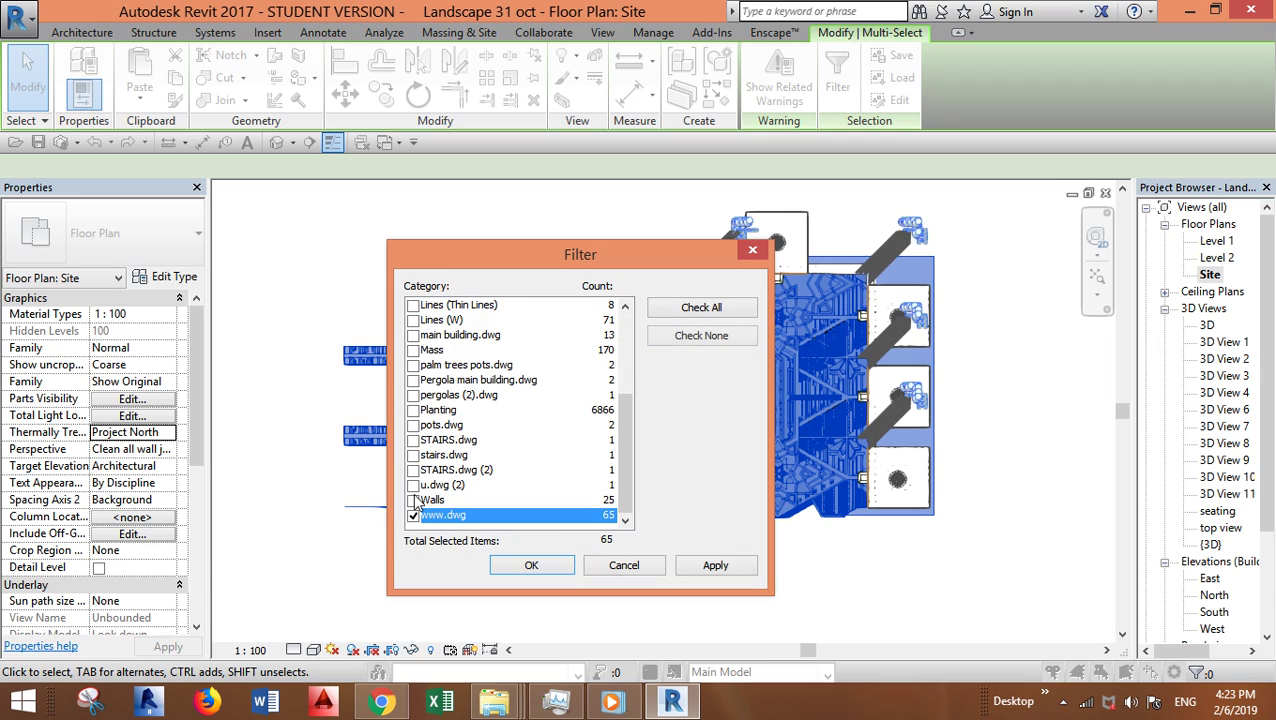
{"action": "left_click", "coordinate": [413, 410]}
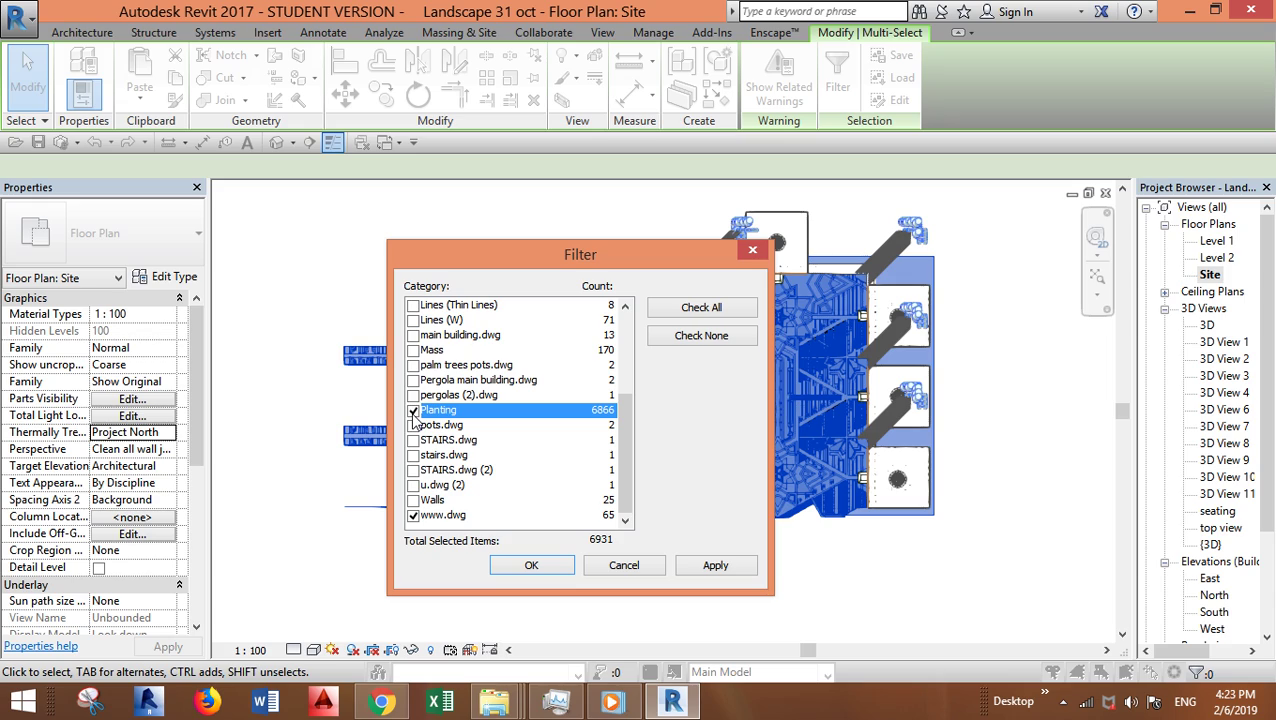
{"action": "left_click", "coordinate": [413, 395]}
{"action": "left_click", "coordinate": [413, 380]}
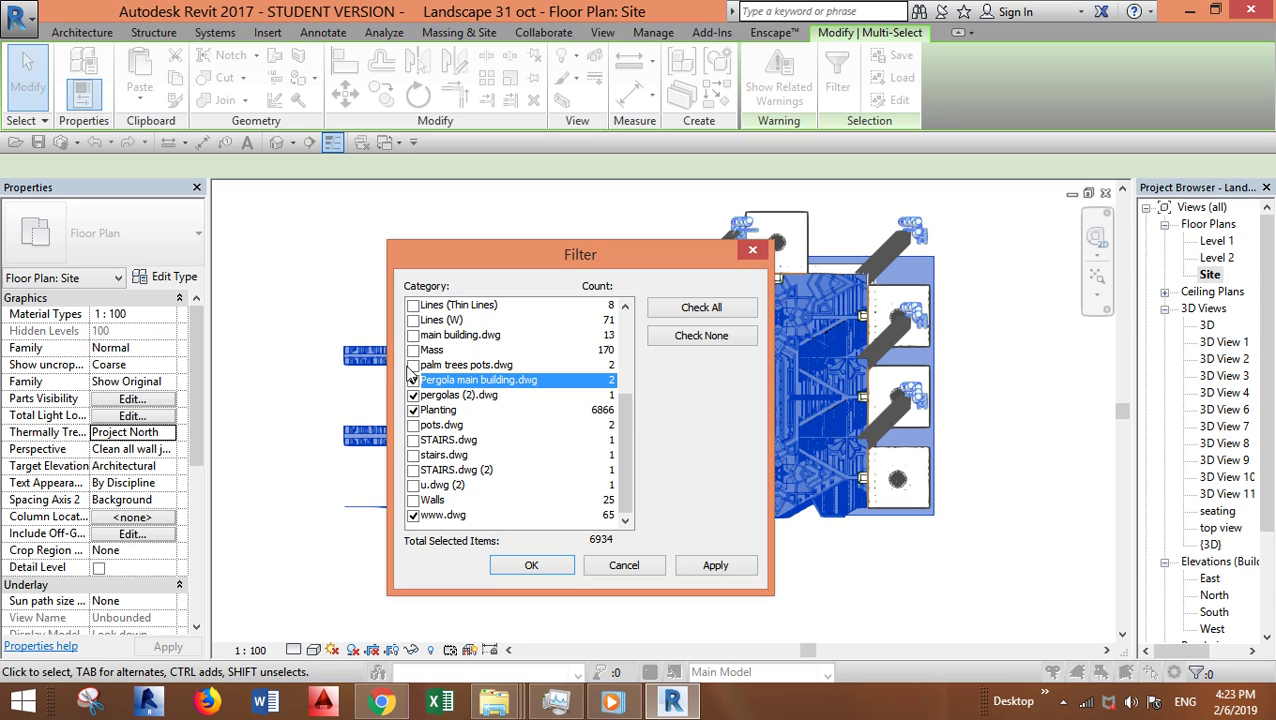
{"action": "left_click", "coordinate": [413, 365]}
{"action": "left_click", "coordinate": [413, 350]}
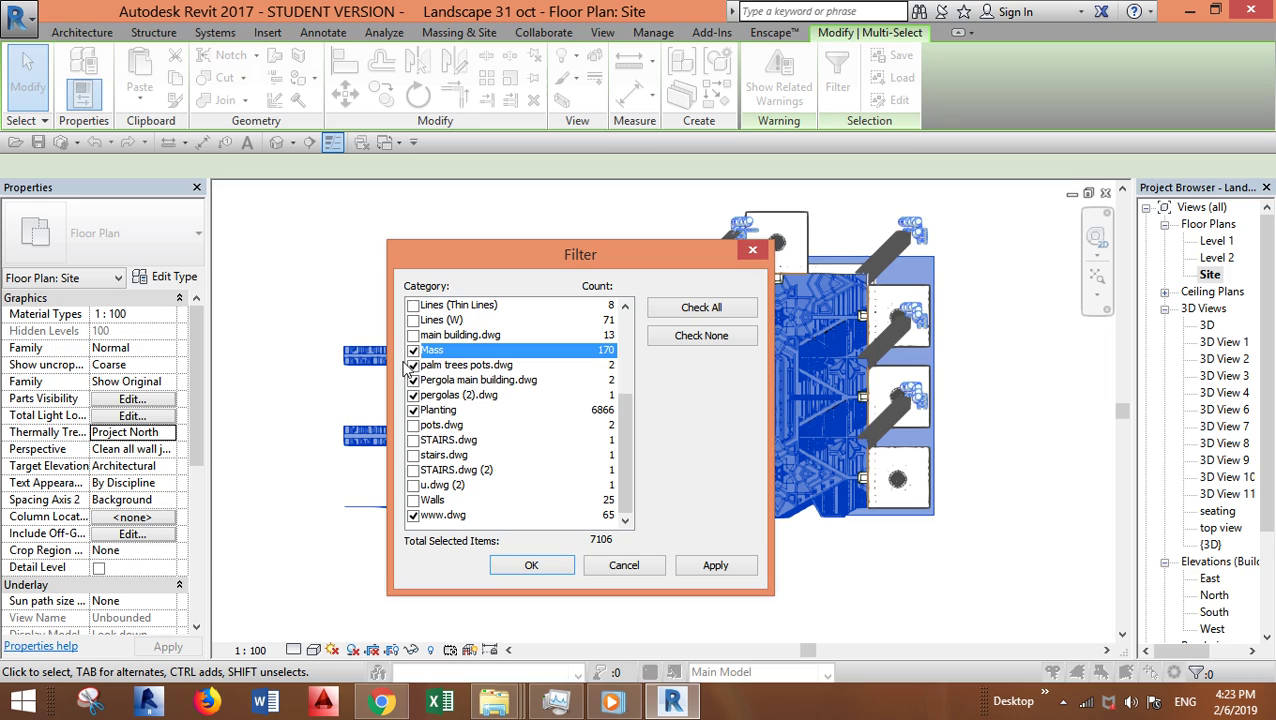
{"action": "left_click", "coordinate": [539, 571]}
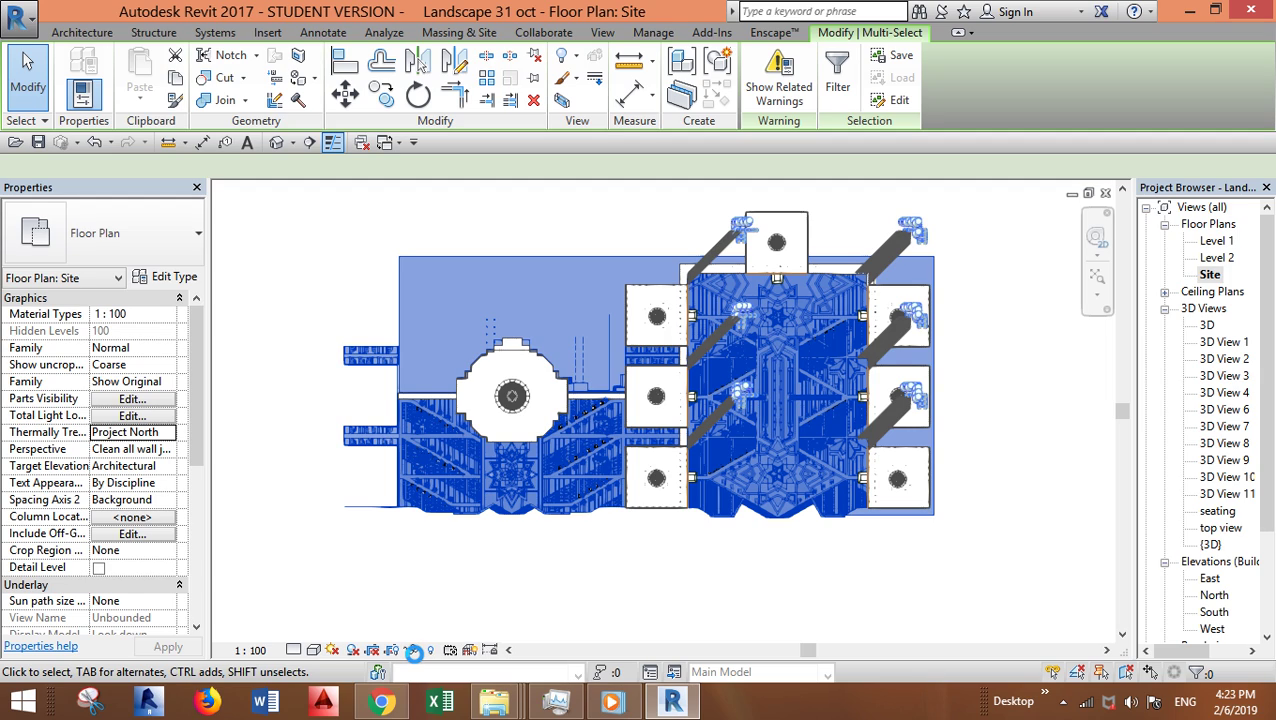
- Temporarily hide the selected planting, masses and imported DWGs in the Site plan
{"action": "left_click", "coordinate": [413, 650]}
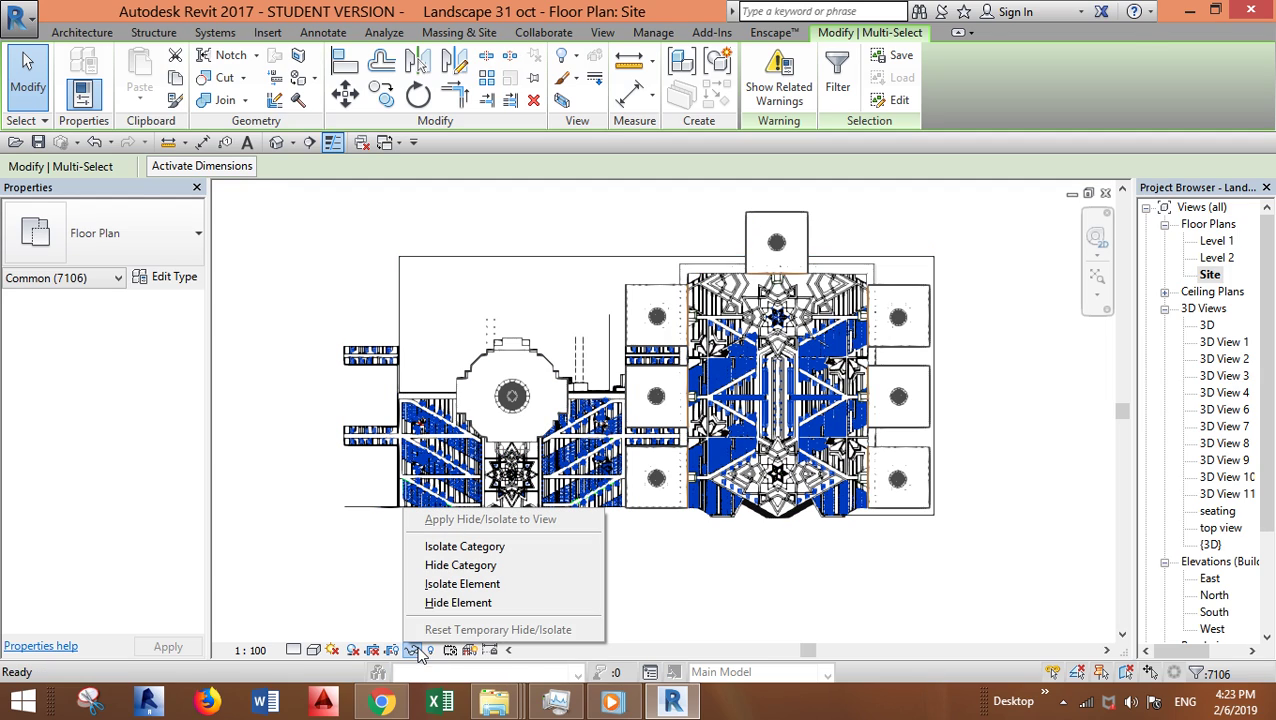
{"action": "left_click", "coordinate": [445, 603]}
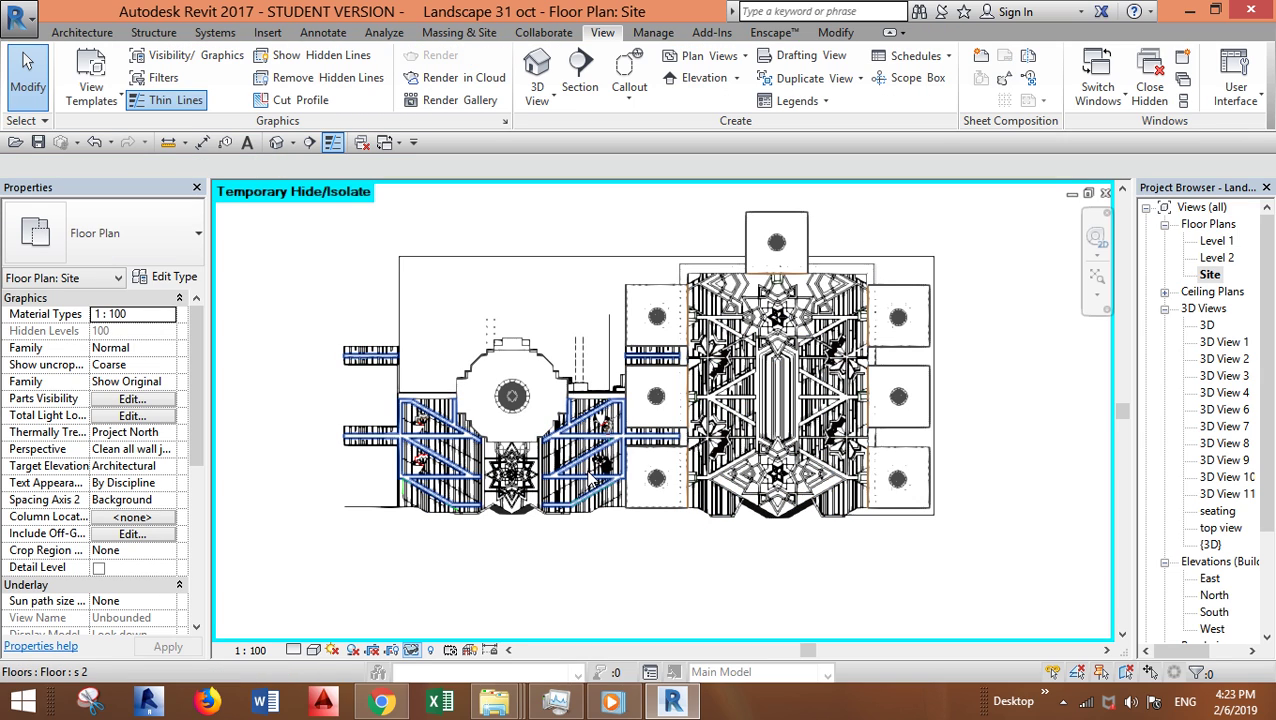
{"action": "scroll", "coordinate": [585, 477], "scroll_direction": "up", "scroll_amount": 5}
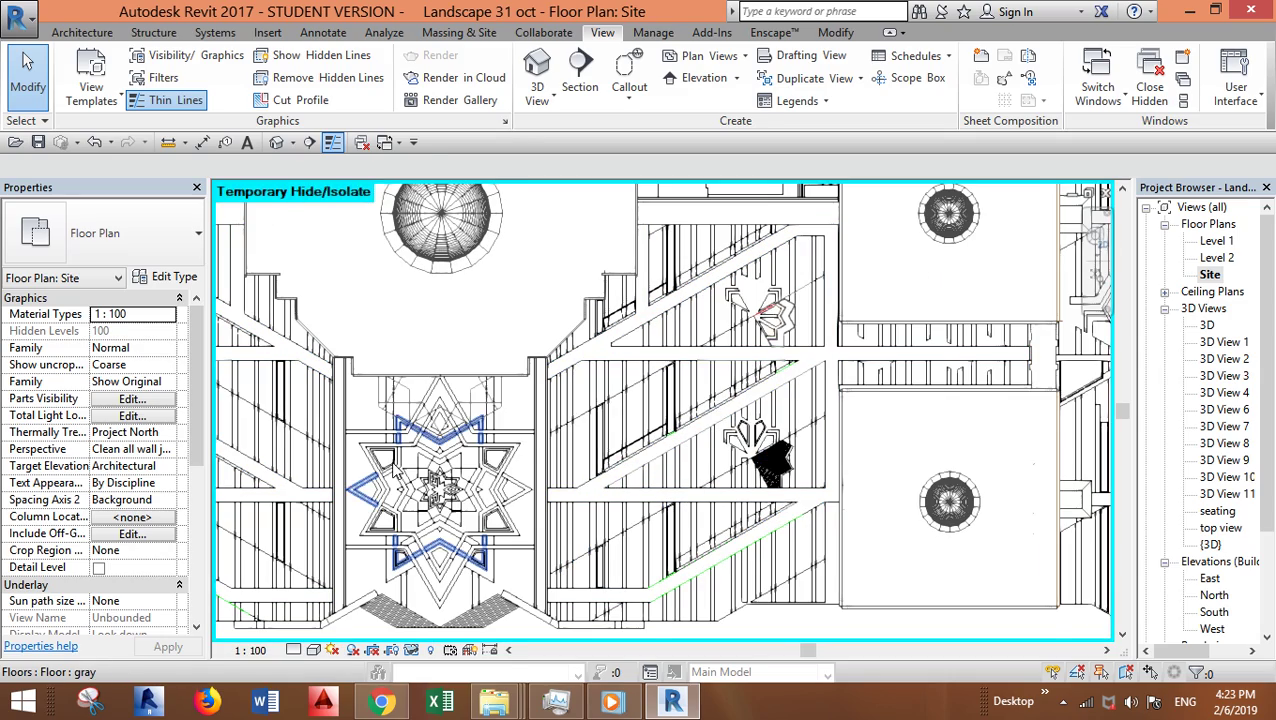
{"action": "middle_click_drag", "start_coordinate": [585, 477], "coordinate": [766, 528]}
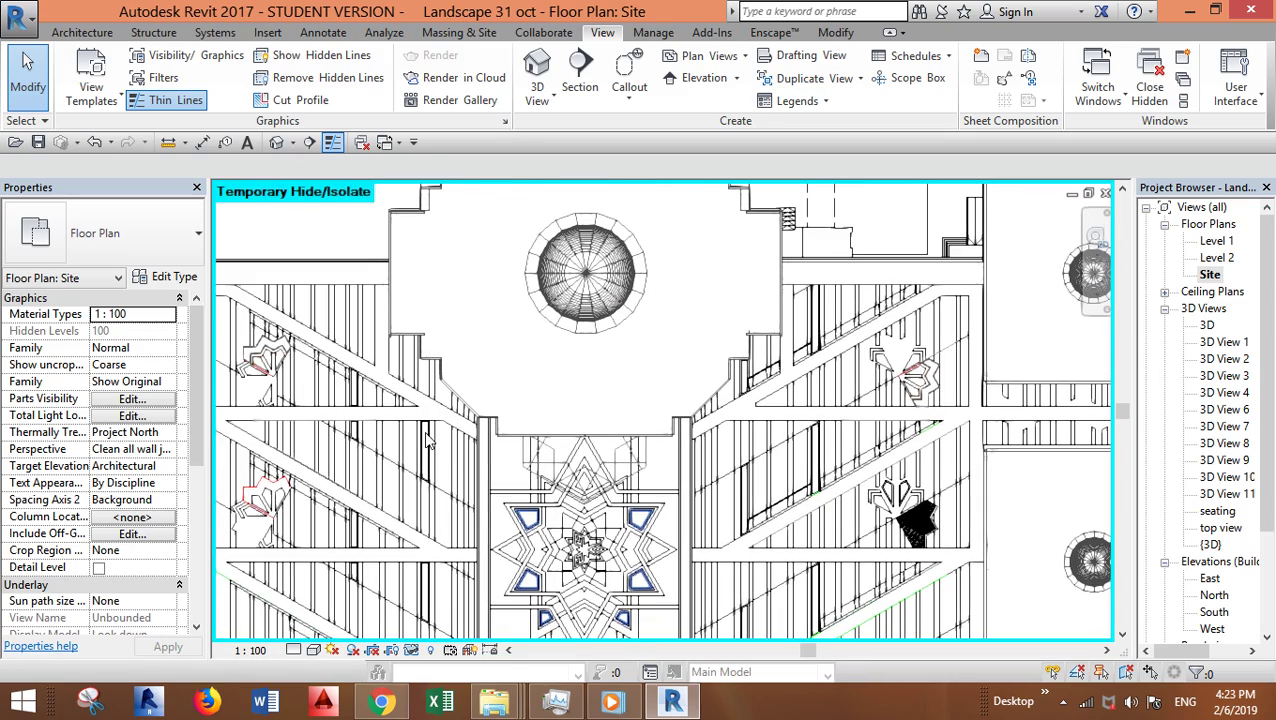
{"action": "scroll", "coordinate": [392, 445], "scroll_direction": "up", "scroll_amount": 2}
{"action": "scroll", "coordinate": [493, 393], "scroll_direction": "down", "scroll_amount": 6}
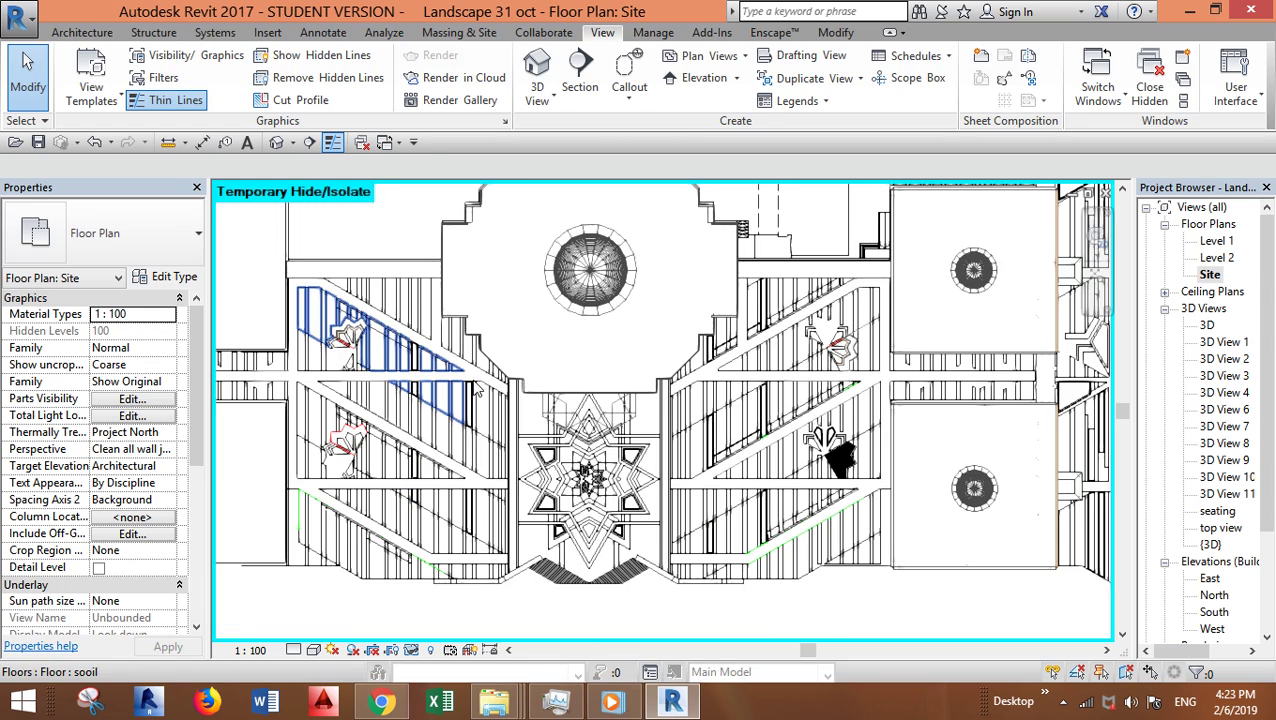
- Pan and zoom around the central dome and star-shaped floor to inspect the lightened plan
{"action": "middle_click_drag", "start_coordinate": [624, 305], "coordinate": [504, 497]}
{"action": "scroll", "coordinate": [504, 497], "scroll_direction": "up", "scroll_amount": 2}
{"action": "scroll", "coordinate": [608, 492], "scroll_direction": "up", "scroll_amount": 3}
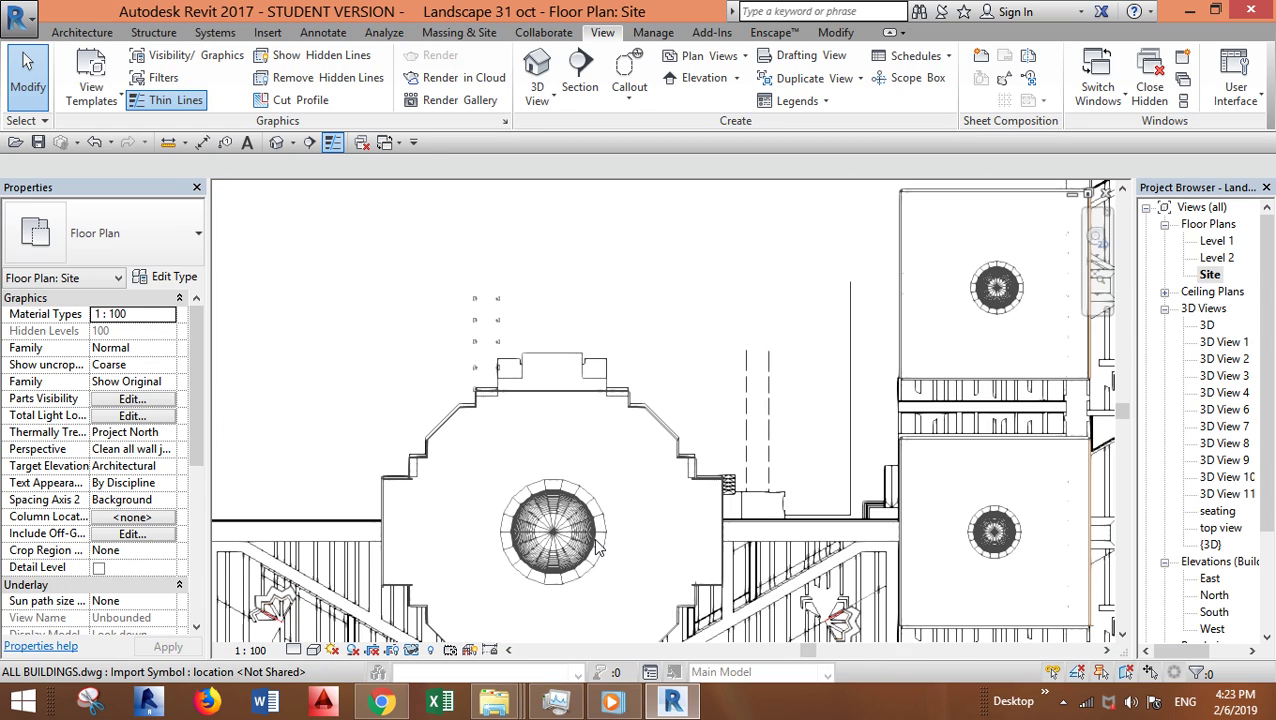
{"action": "scroll", "coordinate": [613, 493], "scroll_direction": "down", "scroll_amount": 2}
{"action": "middle_click_drag", "start_coordinate": [613, 493], "coordinate": [600, 330]}
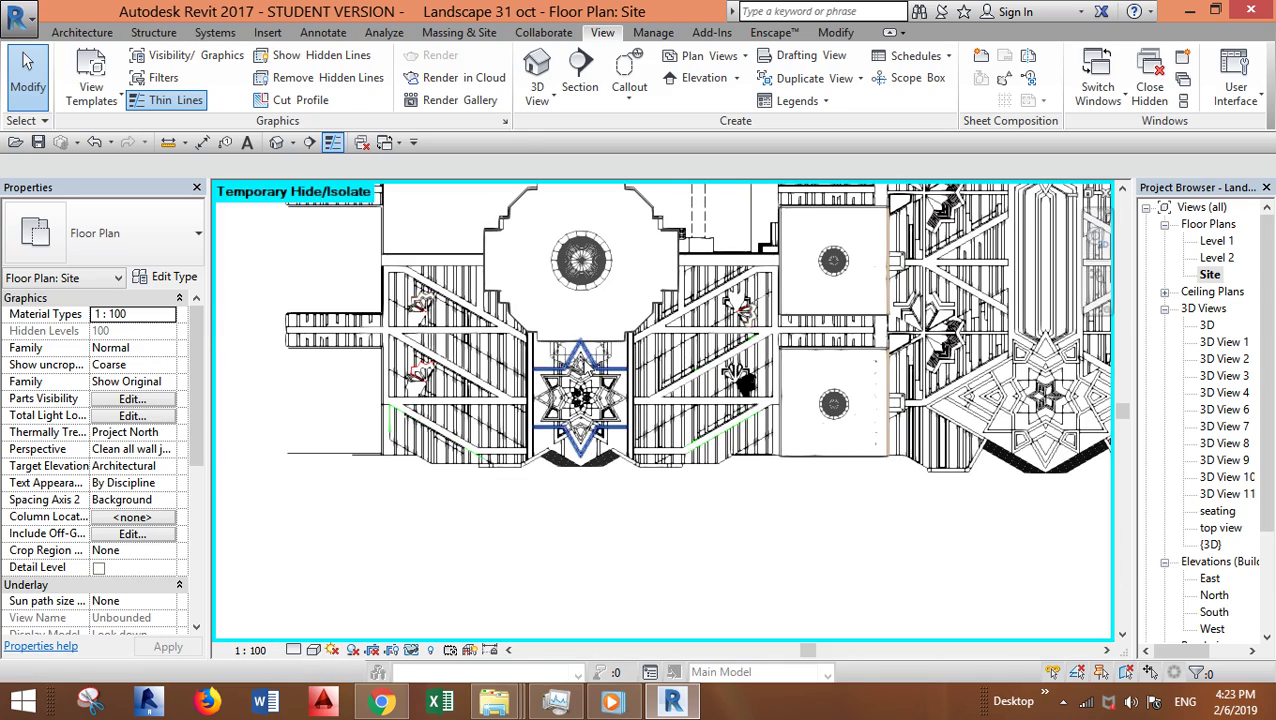
{"action": "scroll", "coordinate": [600, 330], "scroll_direction": "down", "scroll_amount": 2}
{"action": "scroll", "coordinate": [470, 521], "scroll_direction": "up", "scroll_amount": 3}
{"action": "middle_click_drag", "start_coordinate": [470, 521], "coordinate": [841, 264]}
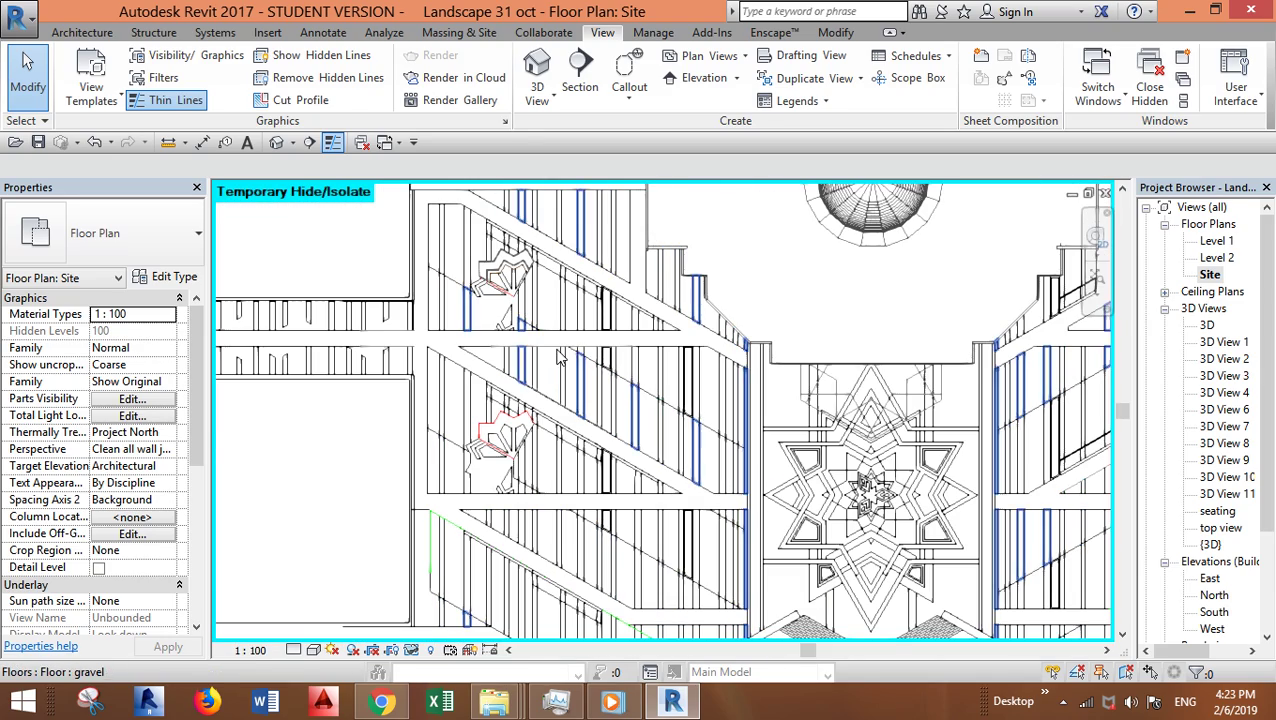
{"action": "scroll", "coordinate": [548, 451], "scroll_direction": "down", "scroll_amount": 3}
{"action": "scroll", "coordinate": [548, 451], "scroll_direction": "up", "scroll_amount": 2}
{"action": "middle_click_drag", "start_coordinate": [700, 460], "coordinate": [857, 470]}
{"action": "scroll", "coordinate": [857, 470], "scroll_direction": "down", "scroll_amount": 2}
{"action": "scroll", "coordinate": [857, 470], "scroll_direction": "up", "scroll_amount": 2}
{"action": "scroll", "coordinate": [850, 400], "scroll_direction": "up", "scroll_amount": 2}
{"action": "middle_click_drag", "start_coordinate": [850, 400], "coordinate": [824, 457]}
{"action": "left_click", "coordinate": [822, 457]}
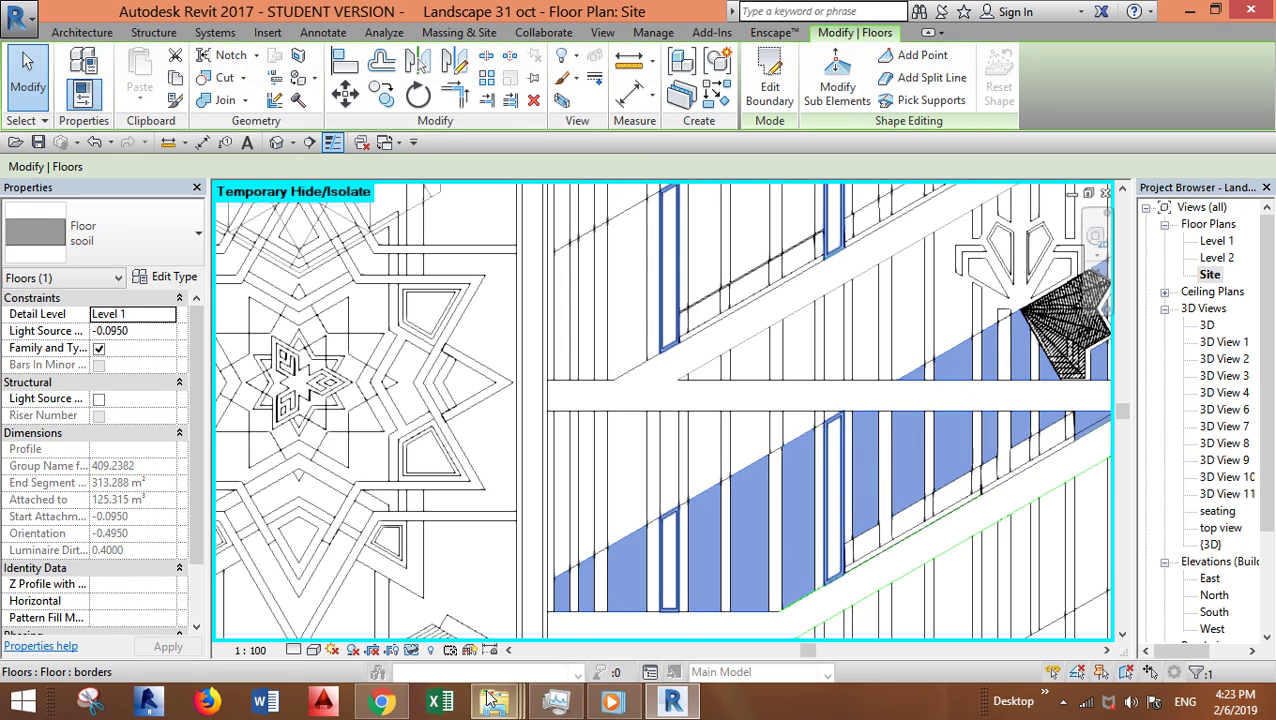
{"action": "left_click", "coordinate": [411, 651]}
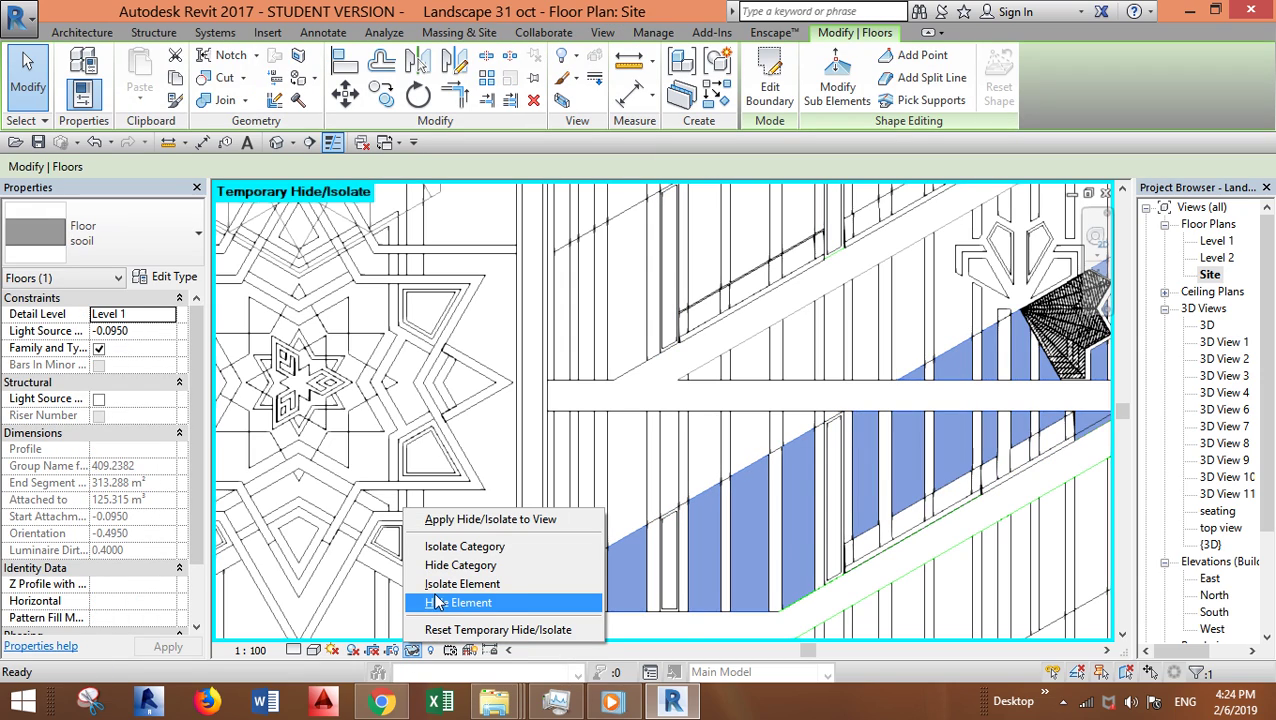
{"action": "left_click", "coordinate": [436, 584]}
{"action": "scroll", "coordinate": [507, 461], "scroll_direction": "down", "scroll_amount": 4}
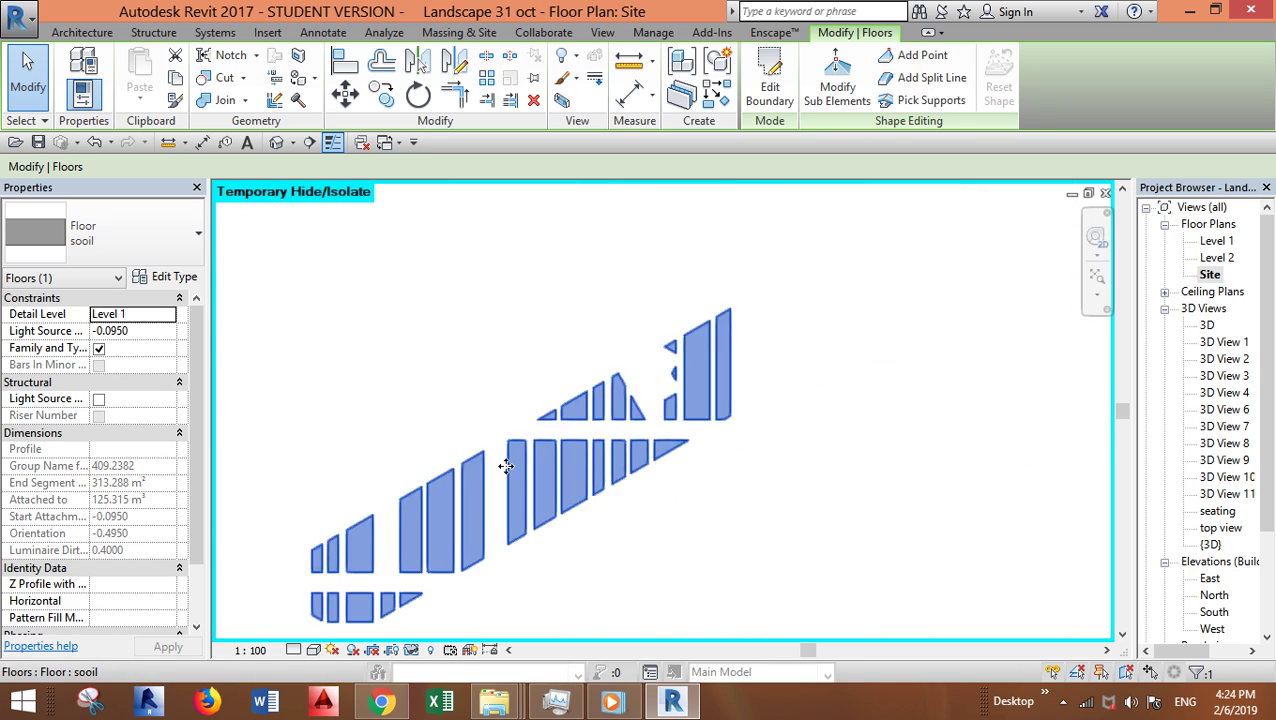
{"action": "key", "text": "Escape"}
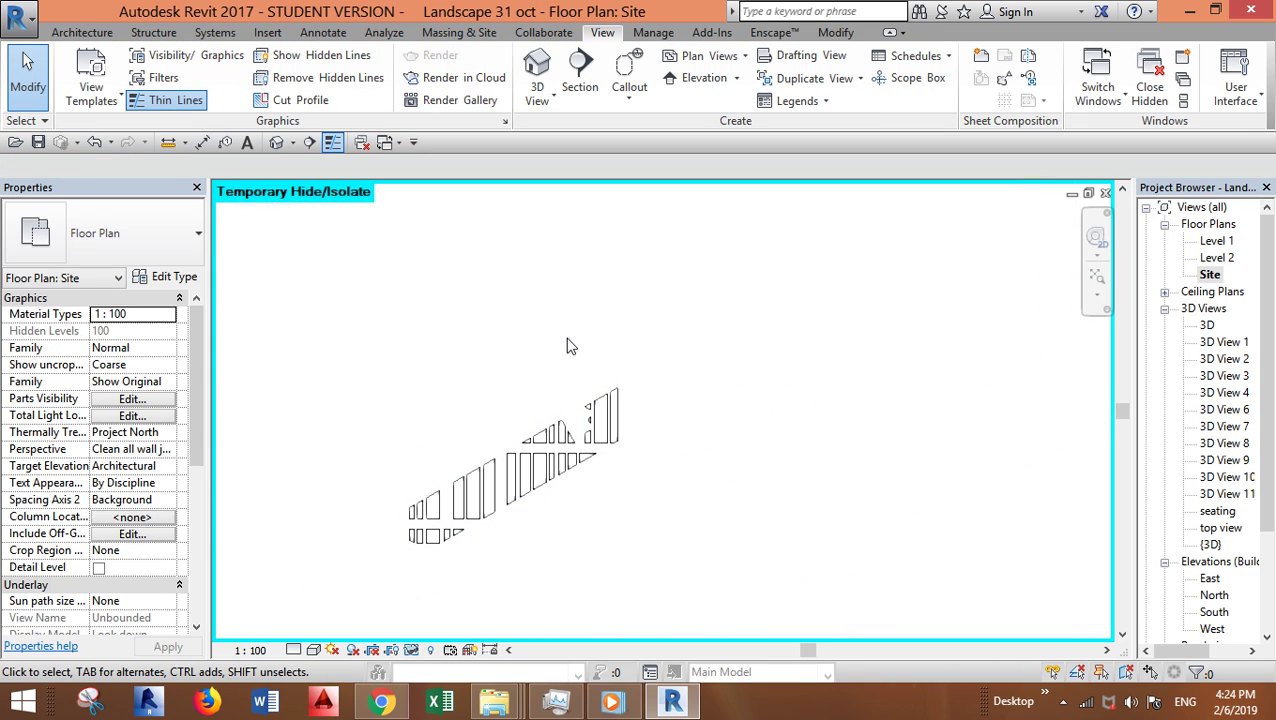
{"action": "scroll", "coordinate": [521, 558], "scroll_direction": "up", "scroll_amount": 3}
{"action": "scroll", "coordinate": [843, 313], "scroll_direction": "down", "scroll_amount": 4}
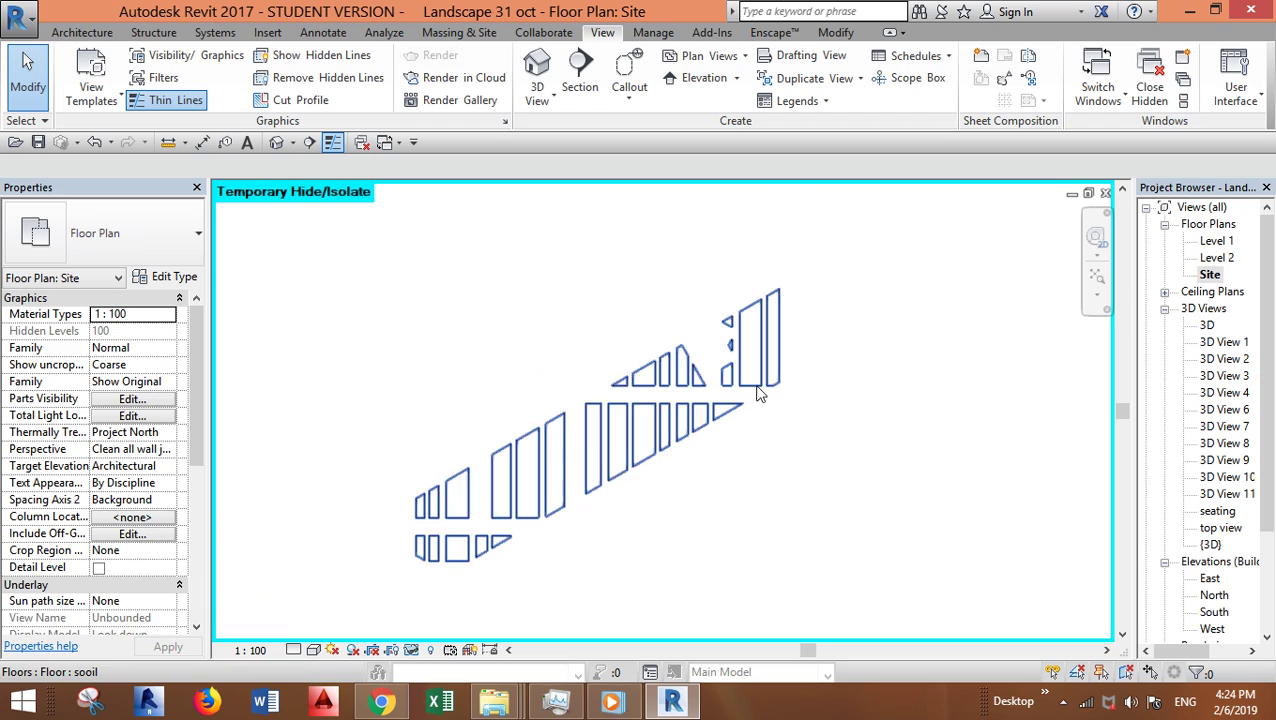
{"action": "scroll", "coordinate": [720, 460], "scroll_direction": "up", "scroll_amount": 3}
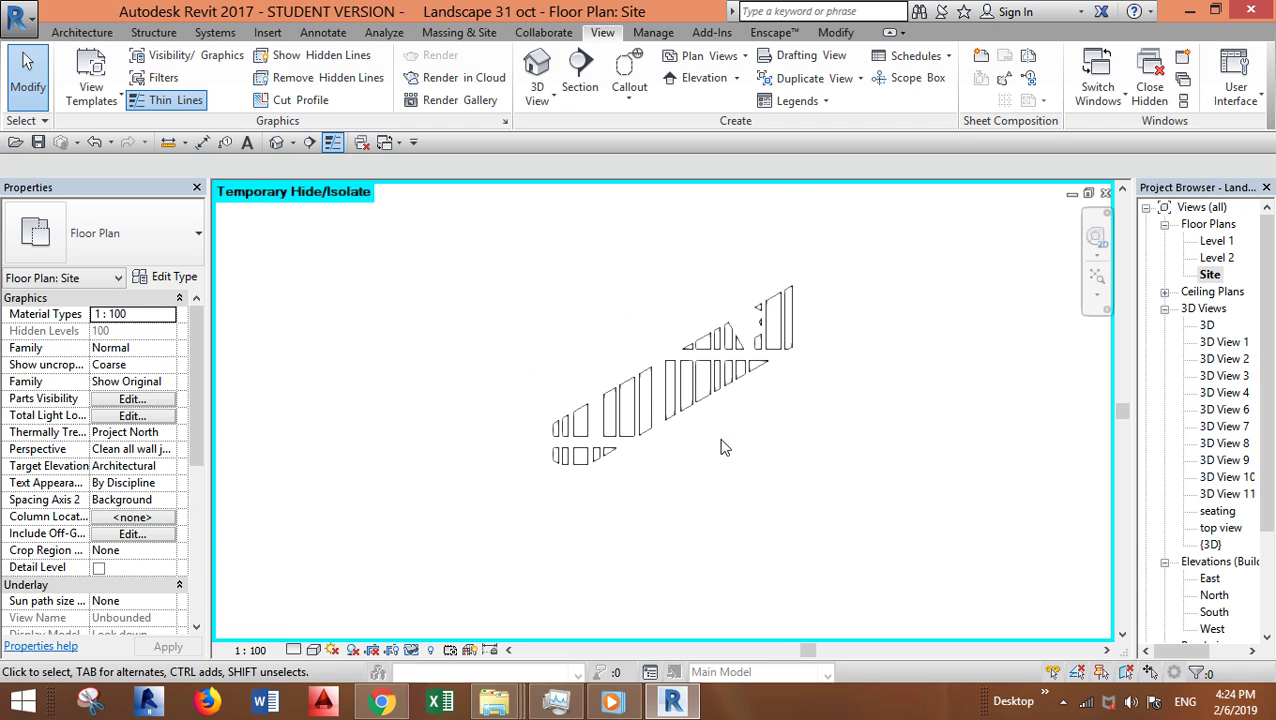
{"action": "middle_click_drag", "start_coordinate": [750, 443], "coordinate": [649, 613]}
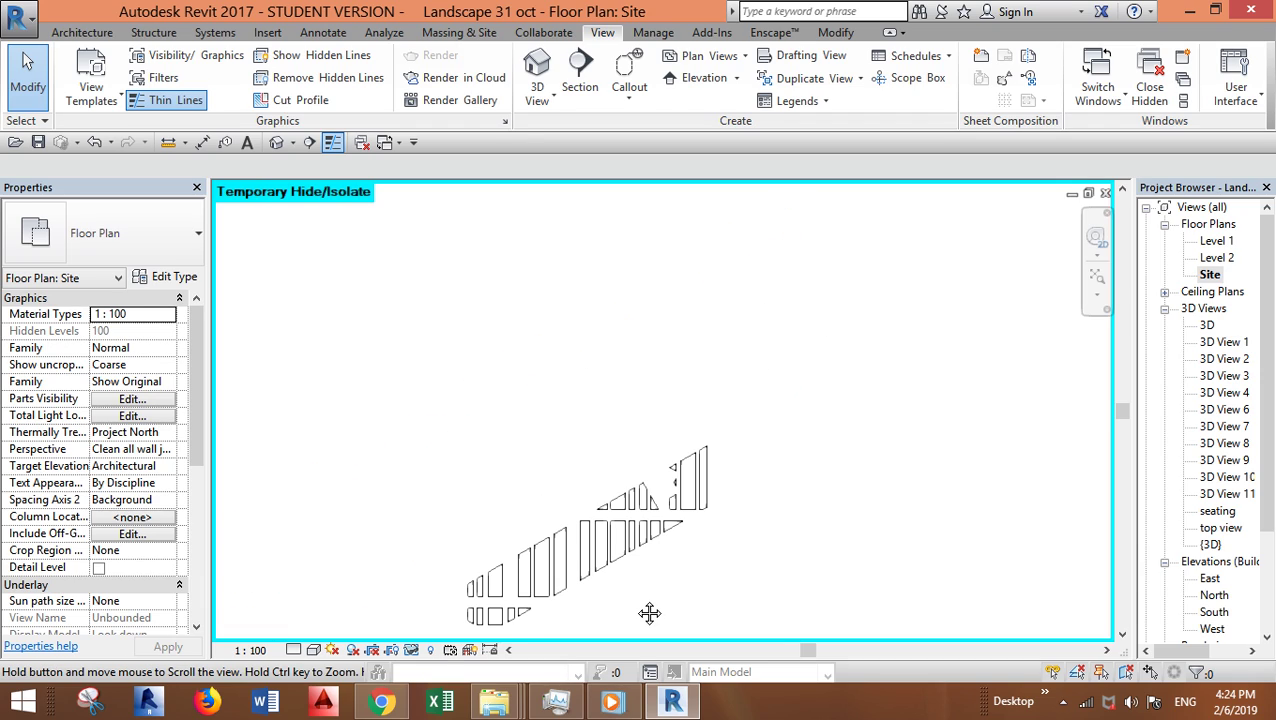
{"action": "left_click", "coordinate": [411, 651]}
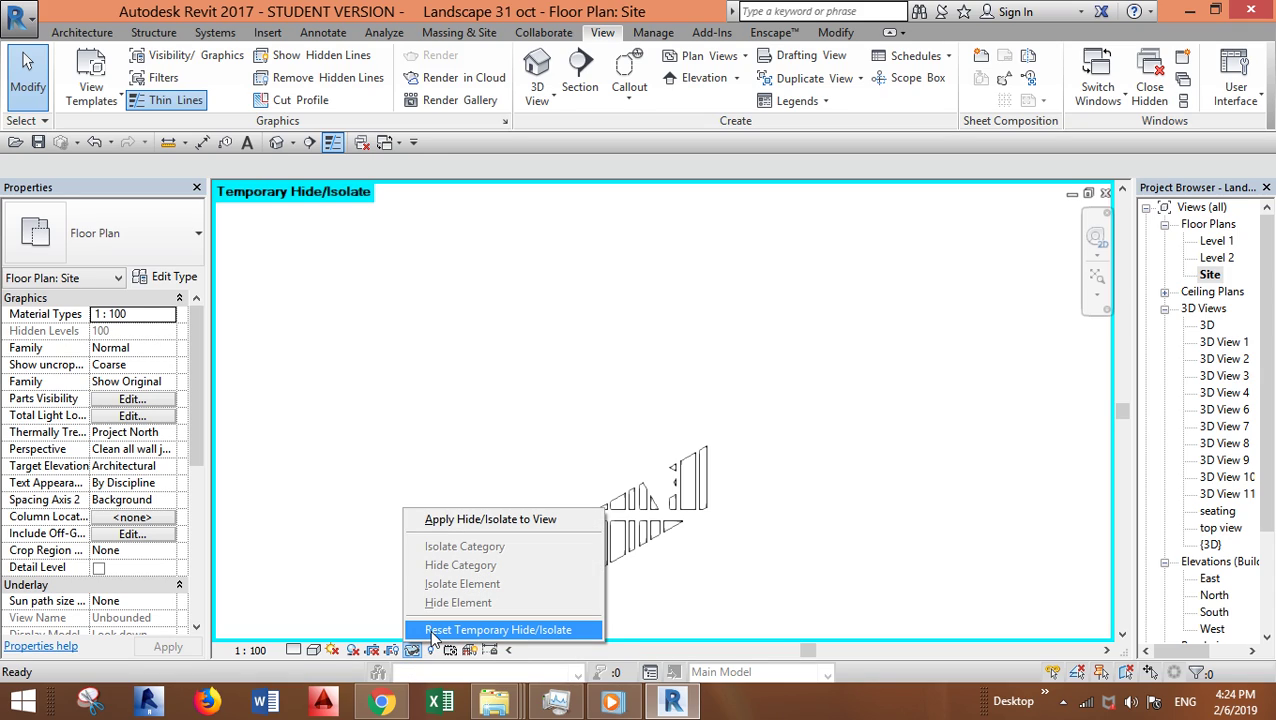
{"action": "left_click", "coordinate": [432, 630]}
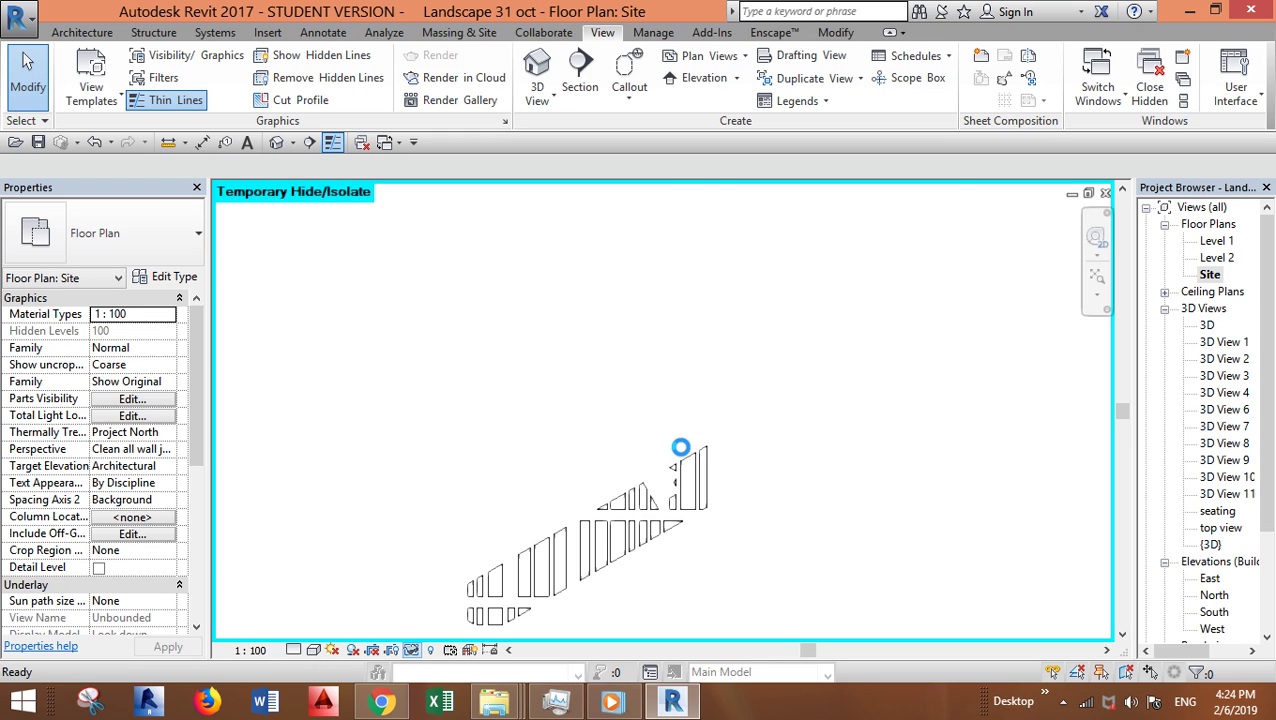
- Bring the whole site plan back into view and show the Manage tools with Purge Unused
{"action": "scroll", "coordinate": [562, 470], "scroll_direction": "up", "scroll_amount": 3}
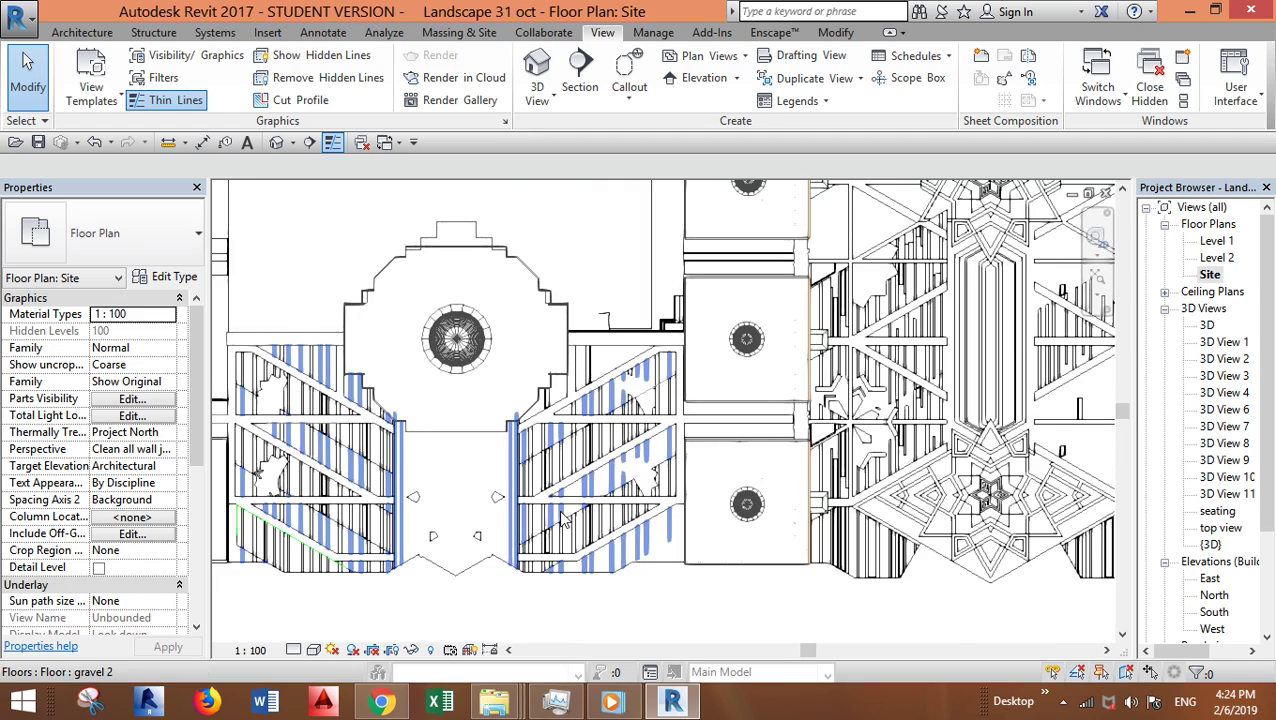
{"action": "scroll", "coordinate": [562, 518], "scroll_direction": "down", "scroll_amount": 1}
{"action": "middle_click_drag", "start_coordinate": [562, 518], "coordinate": [600, 540]}
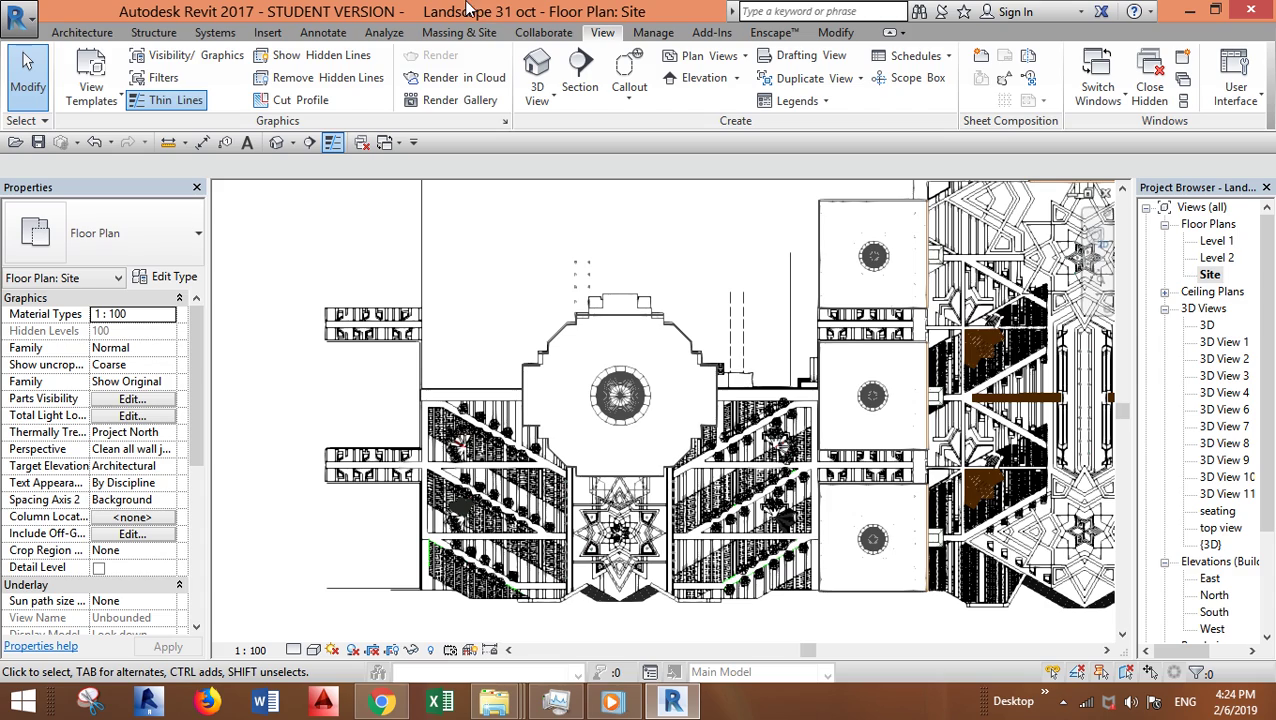
{"action": "left_click", "coordinate": [655, 34]}
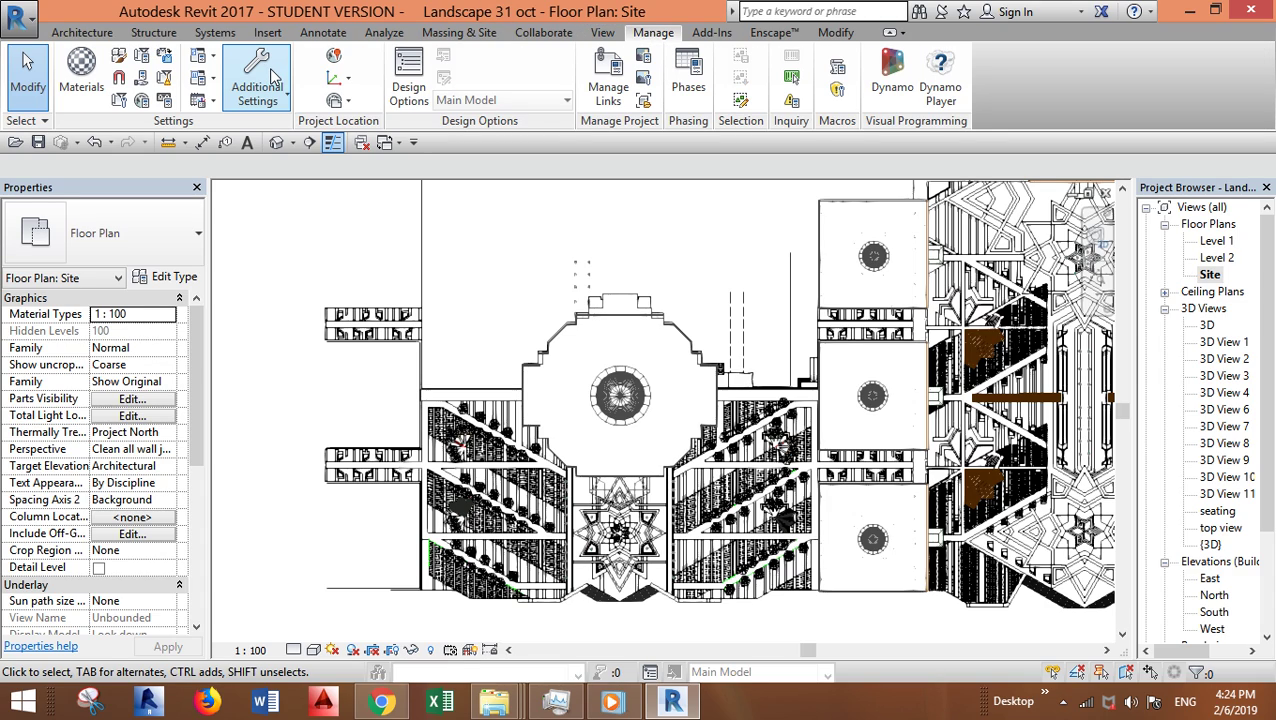
- Check all unused items in Purge Unused, keeping the fountain material marked under Materials
{"action": "left_click", "coordinate": [165, 78]}
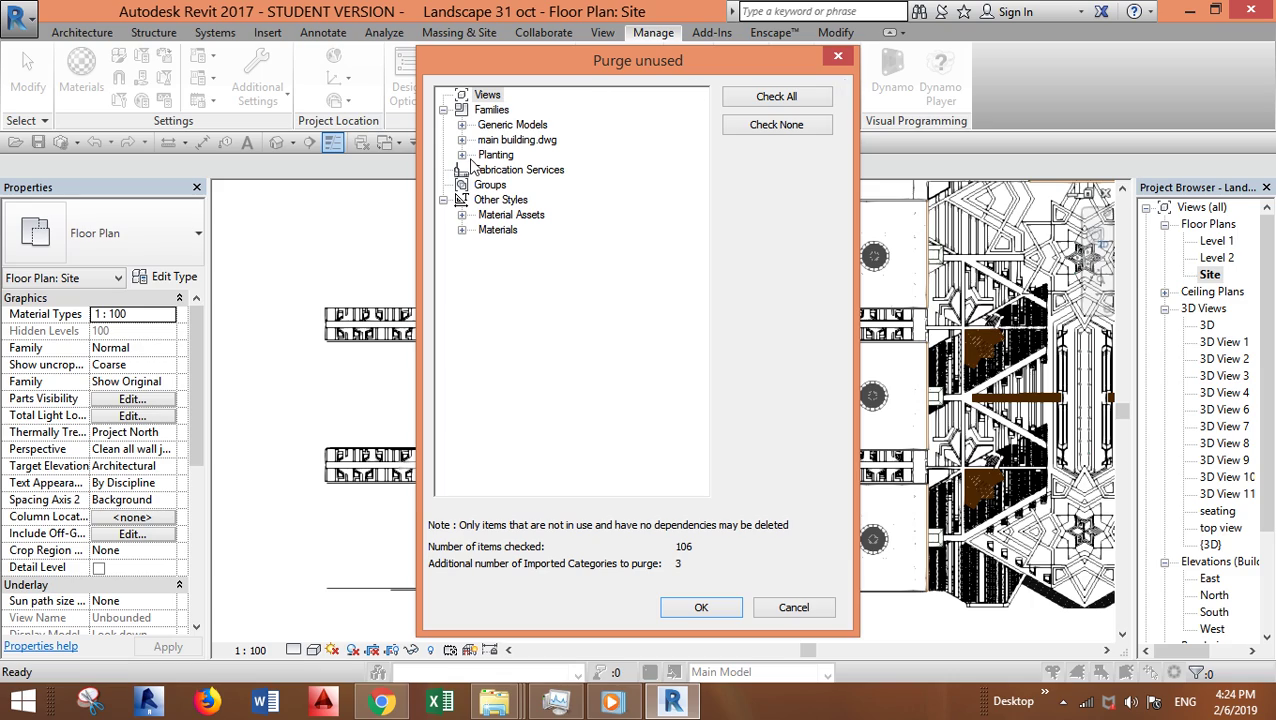
{"action": "left_click", "coordinate": [773, 104]}
{"action": "left_click", "coordinate": [462, 230]}
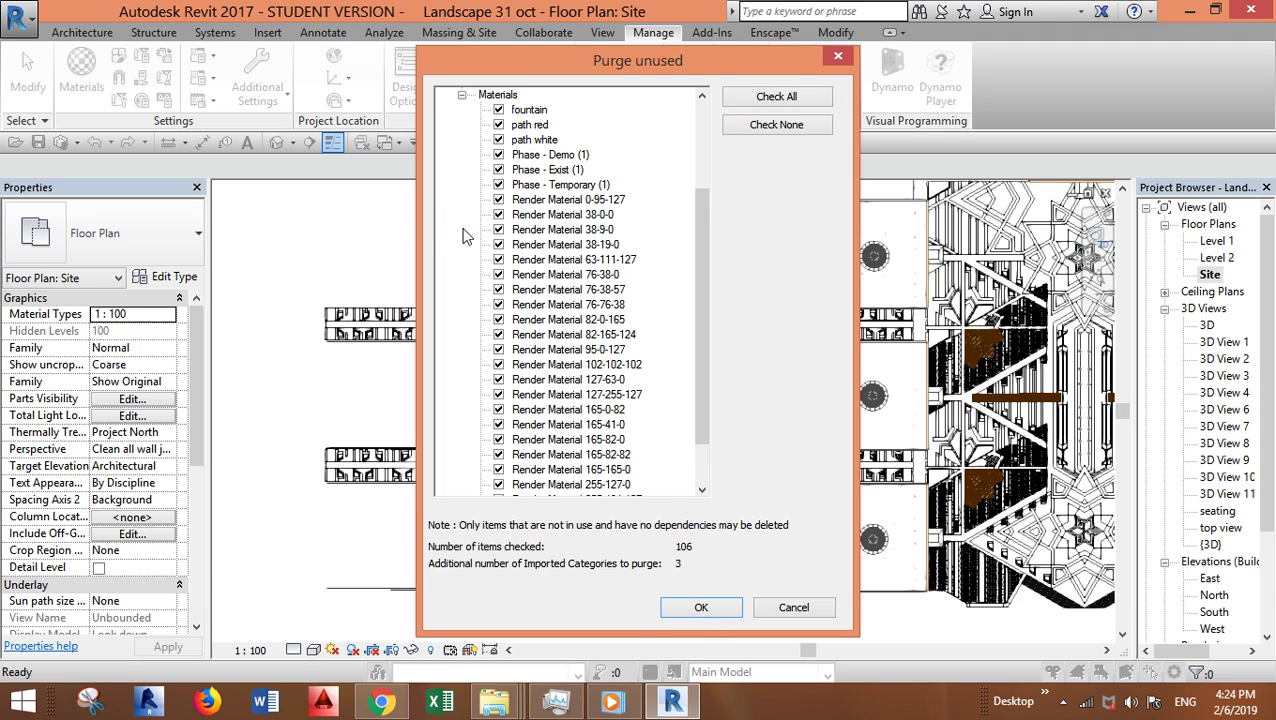
{"action": "left_click", "coordinate": [498, 110]}
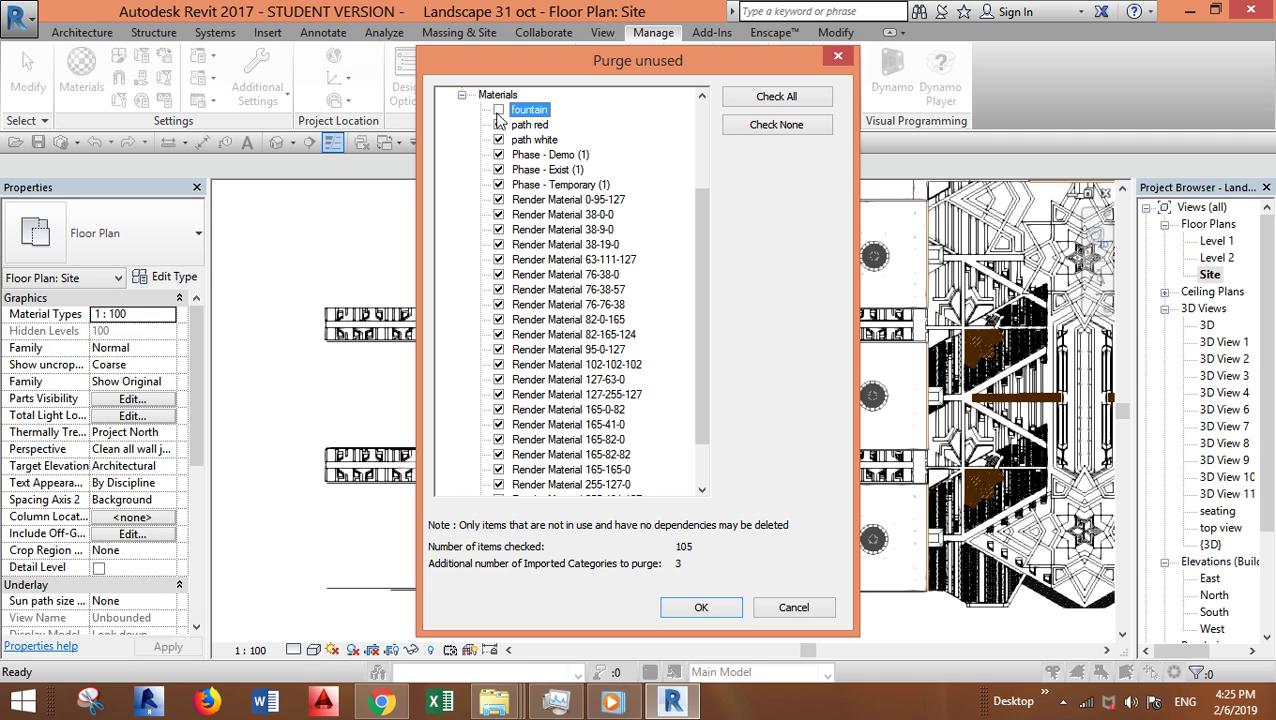
{"action": "left_click", "coordinate": [499, 125]}
{"action": "left_click", "coordinate": [499, 125]}
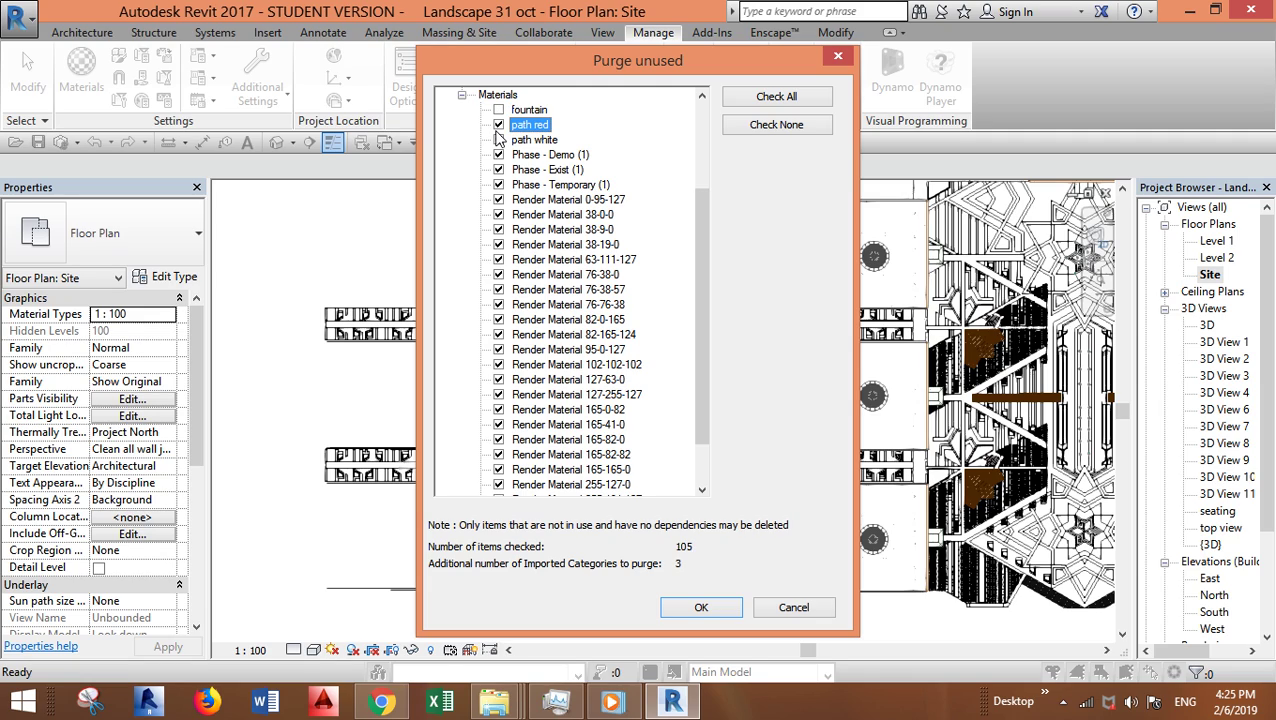
- Finish reviewing the Materials list and purge the 106 checked items
{"action": "scroll", "coordinate": [574, 340], "scroll_direction": "down", "scroll_amount": 2}
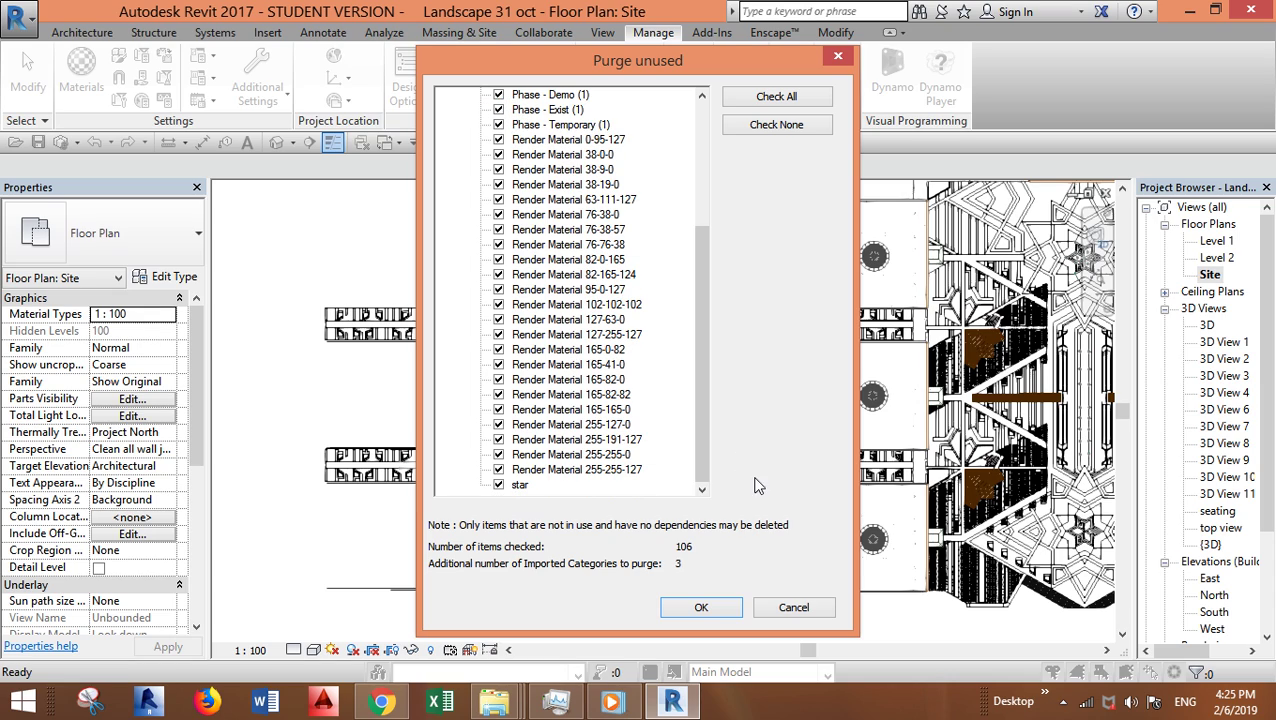
{"action": "left_click_drag", "start_coordinate": [702, 480], "coordinate": [698, 204]}
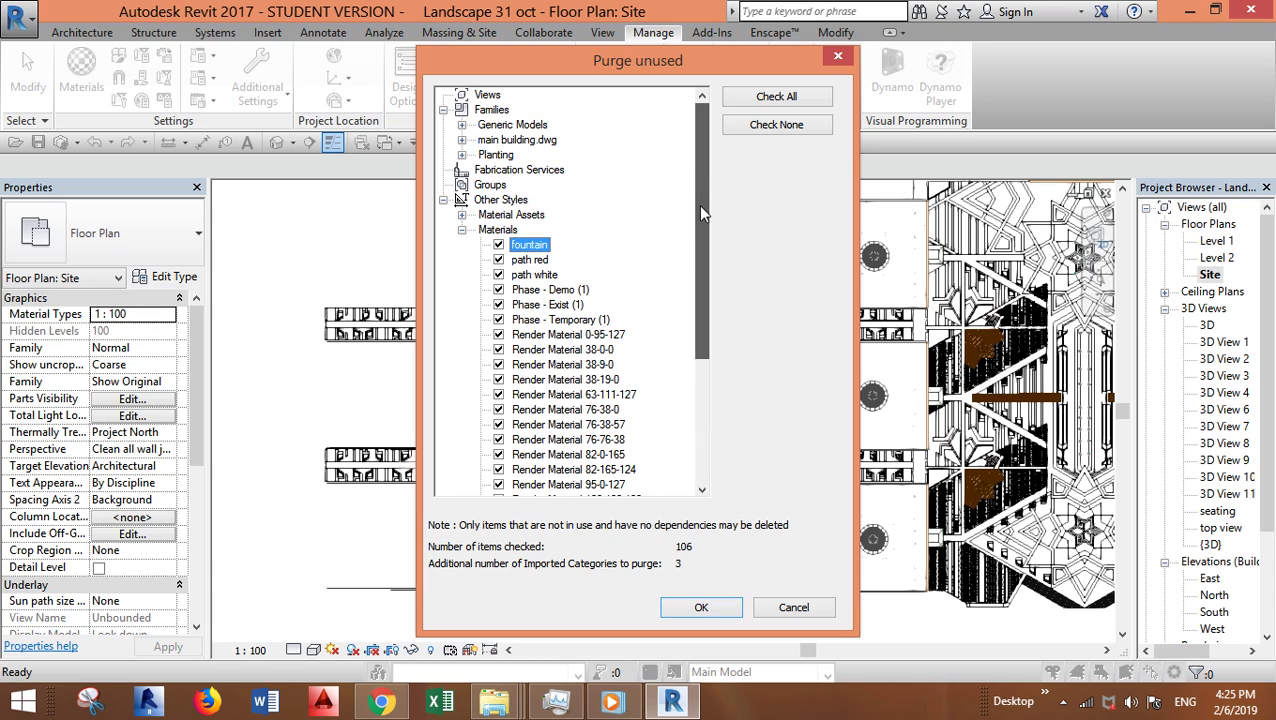
{"action": "left_click", "coordinate": [462, 231]}
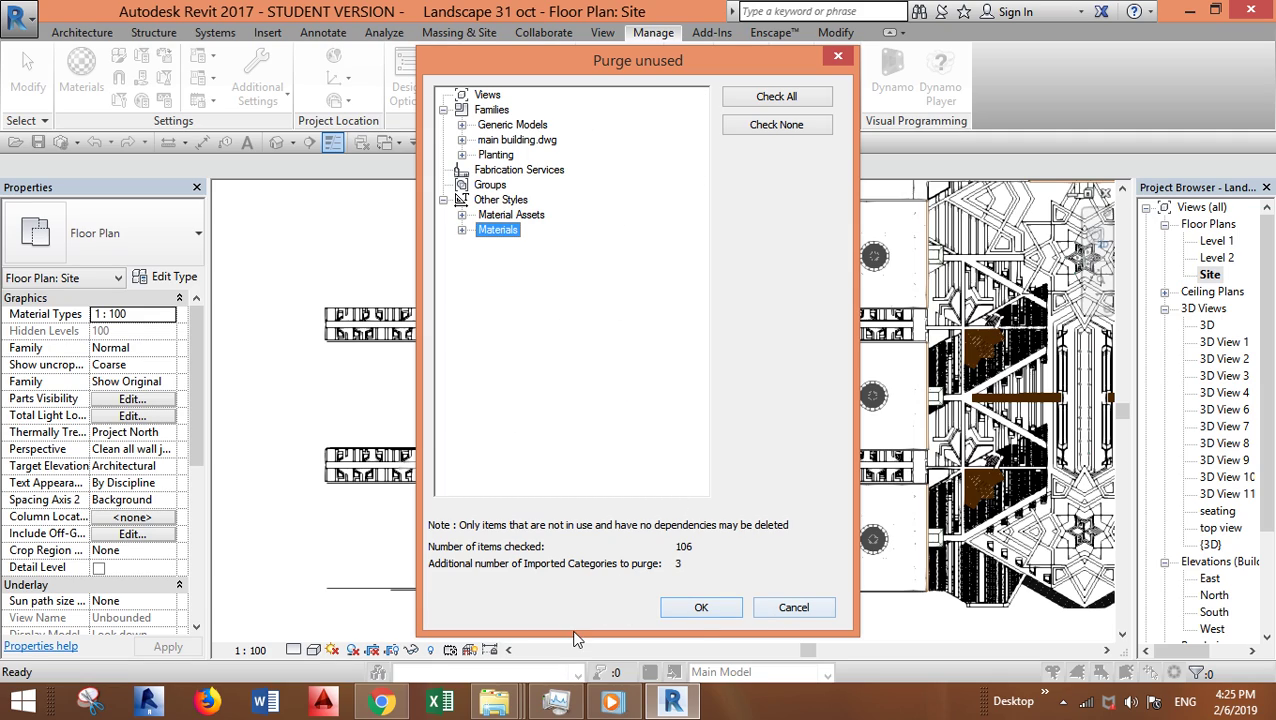
{"action": "left_click", "coordinate": [701, 607]}
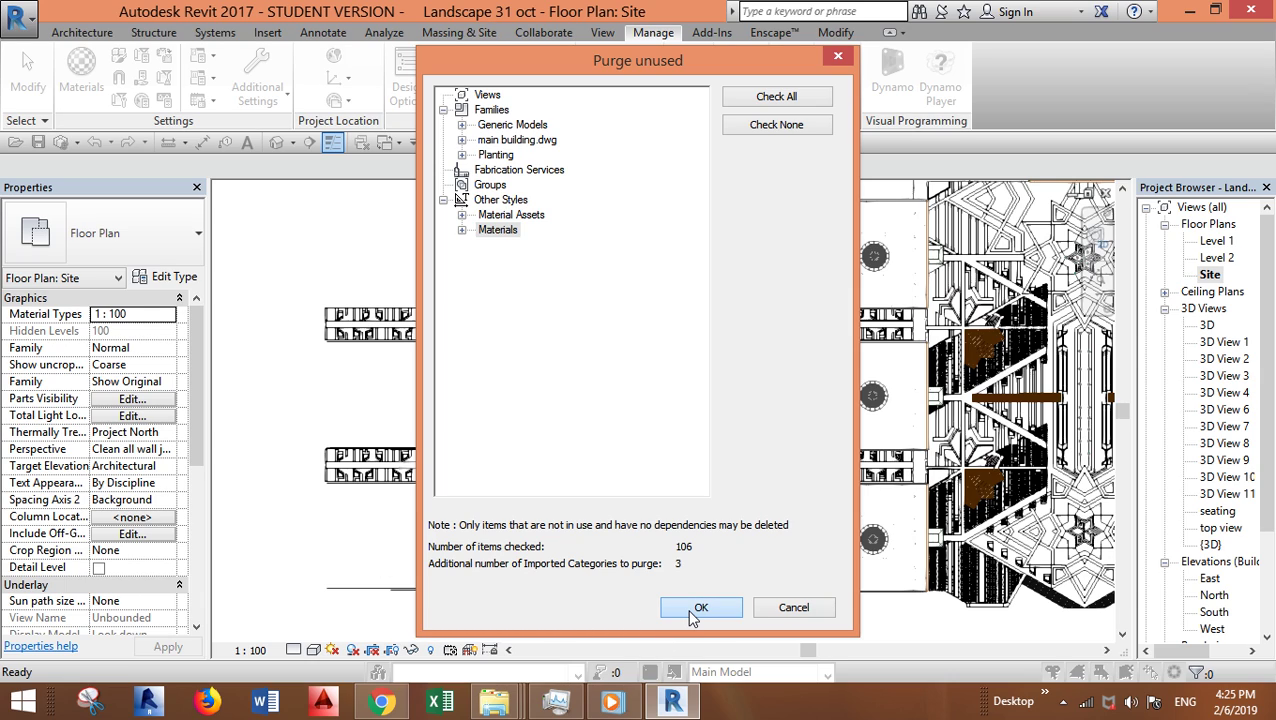